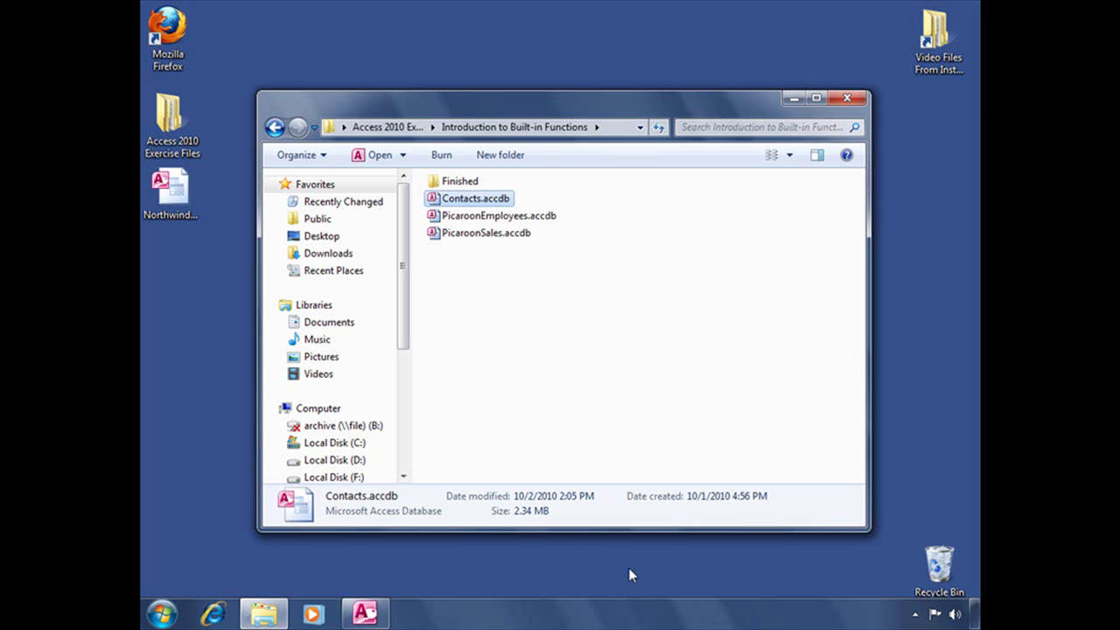
# Bring the already-open Contacts database in Access to the front.
pyautogui.click(379, 617)
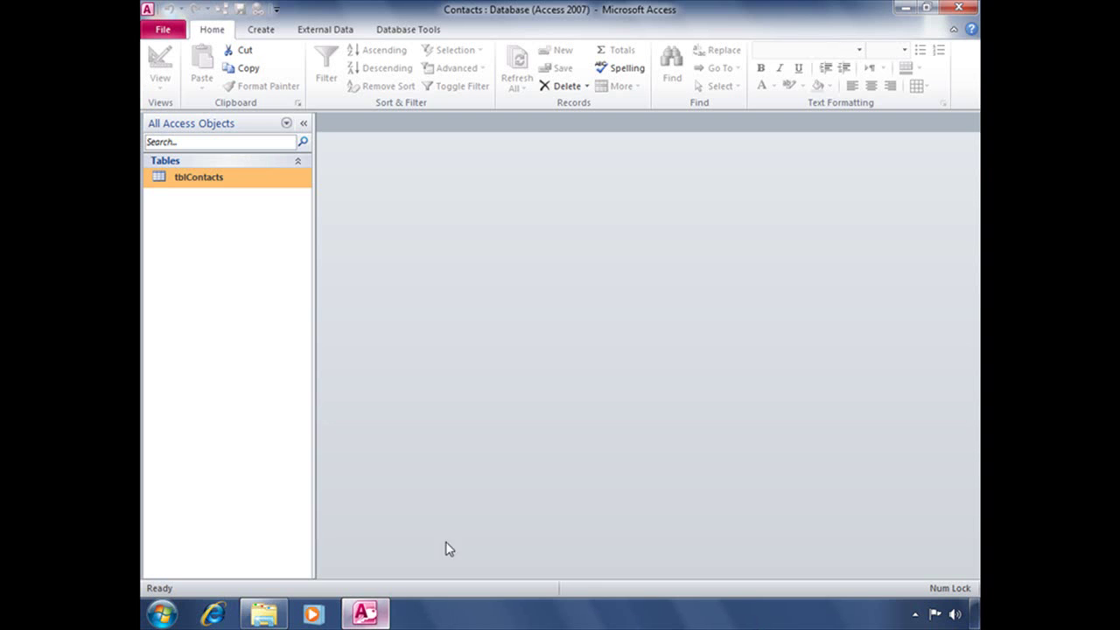
# Open tblContacts, collapse the Navigation Pane and inspect the Added and LastModified columns.
pyautogui.doubleClick(197, 186)
pyautogui.click(303, 122)
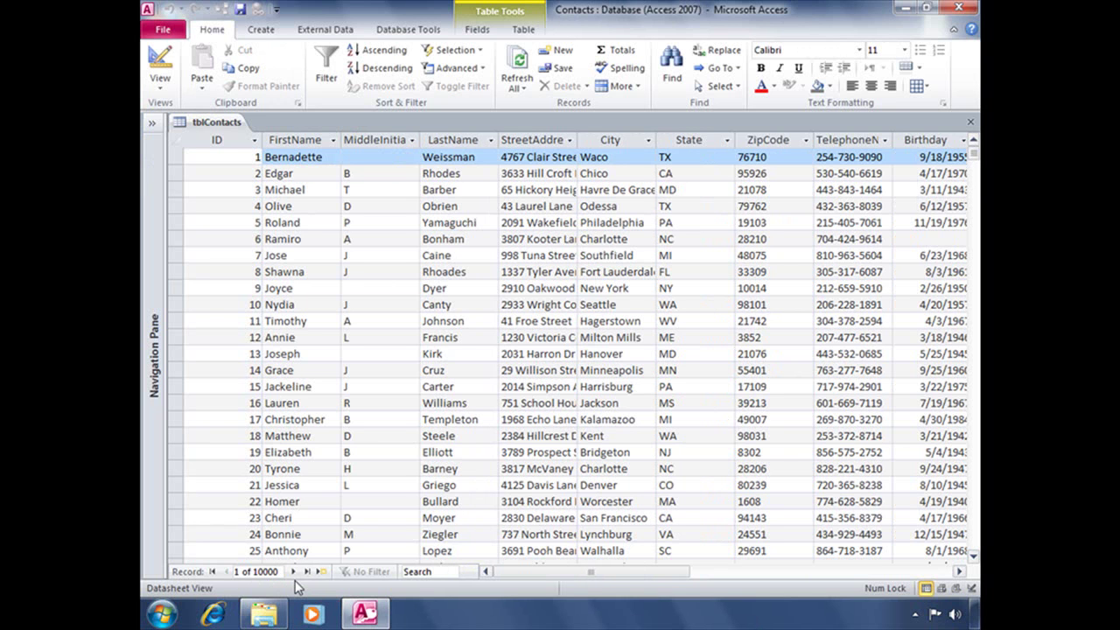
pyautogui.moveTo(498, 572); pyautogui.dragTo(610, 584)
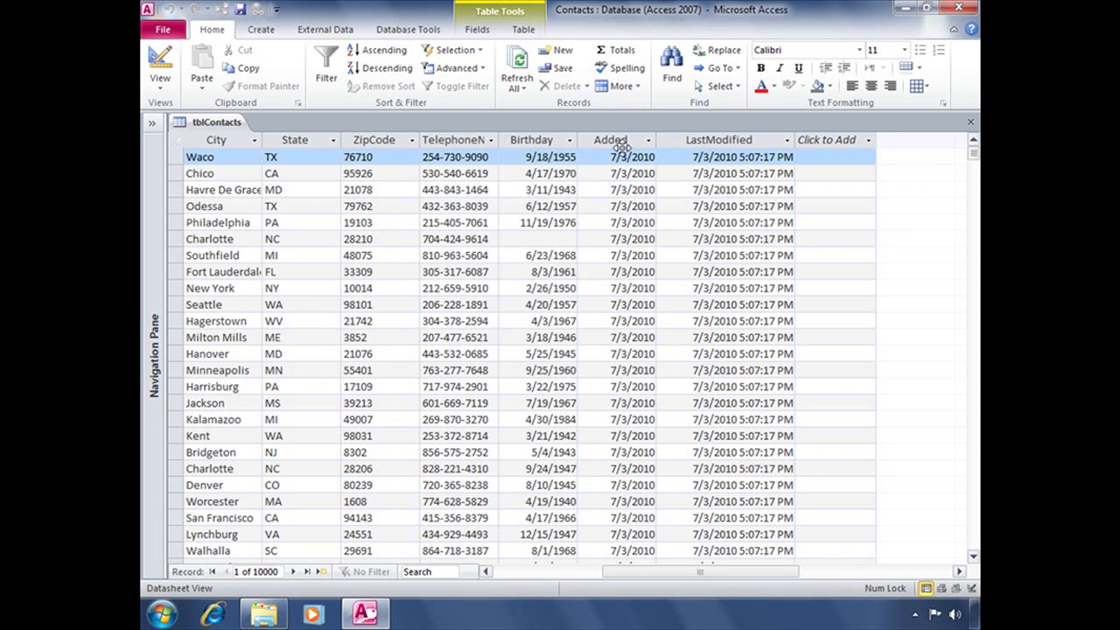
pyautogui.click(625, 140)
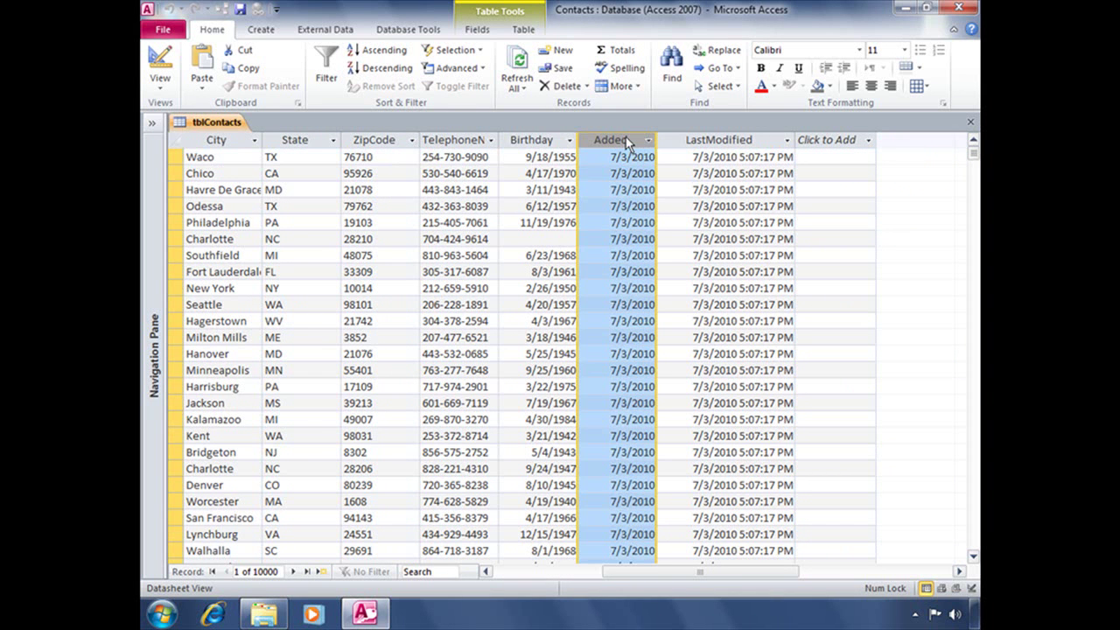
pyautogui.click(630, 158)
pyautogui.click(632, 173)
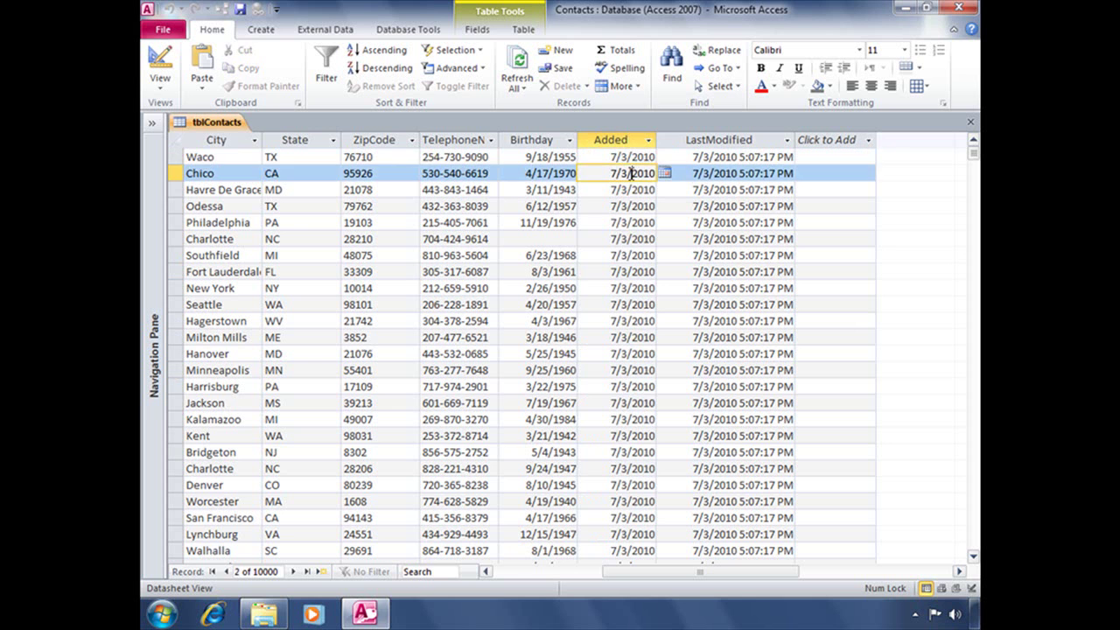
pyautogui.click(628, 190)
pyautogui.click(630, 206)
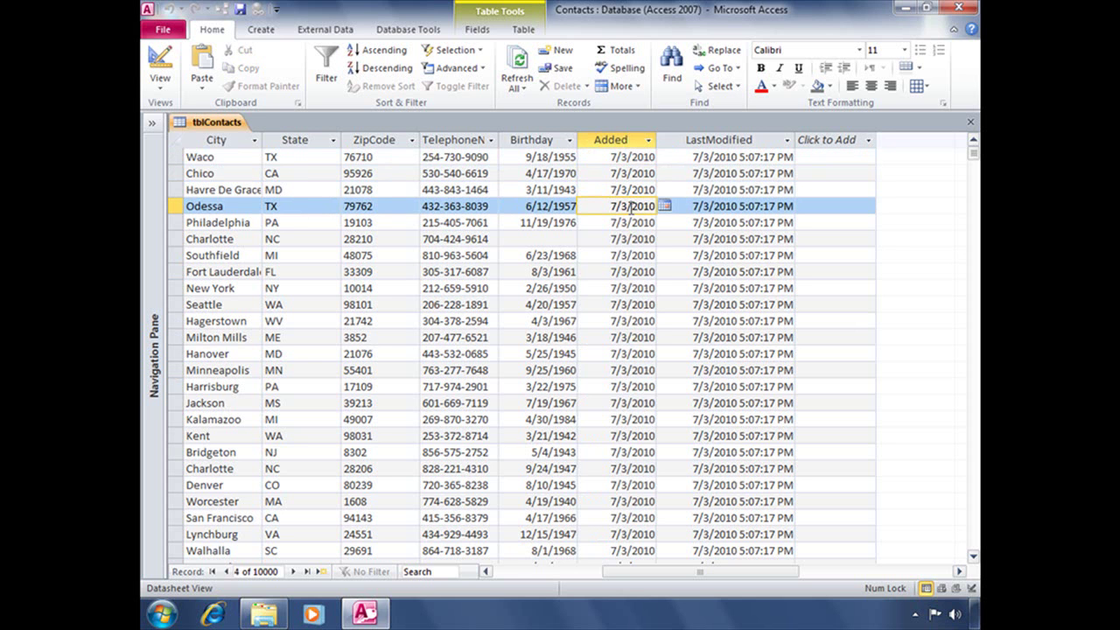
pyautogui.click(735, 141)
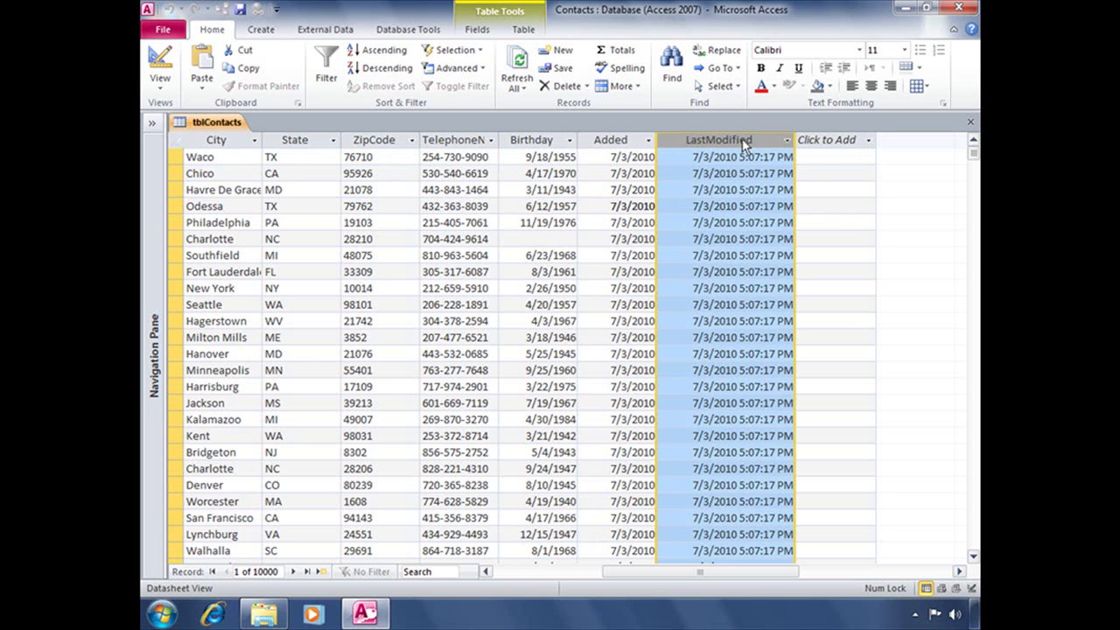
# Check that a blank new record's Added and LastModified dates are empty, dismissing the date picker.
pyautogui.click(323, 572)
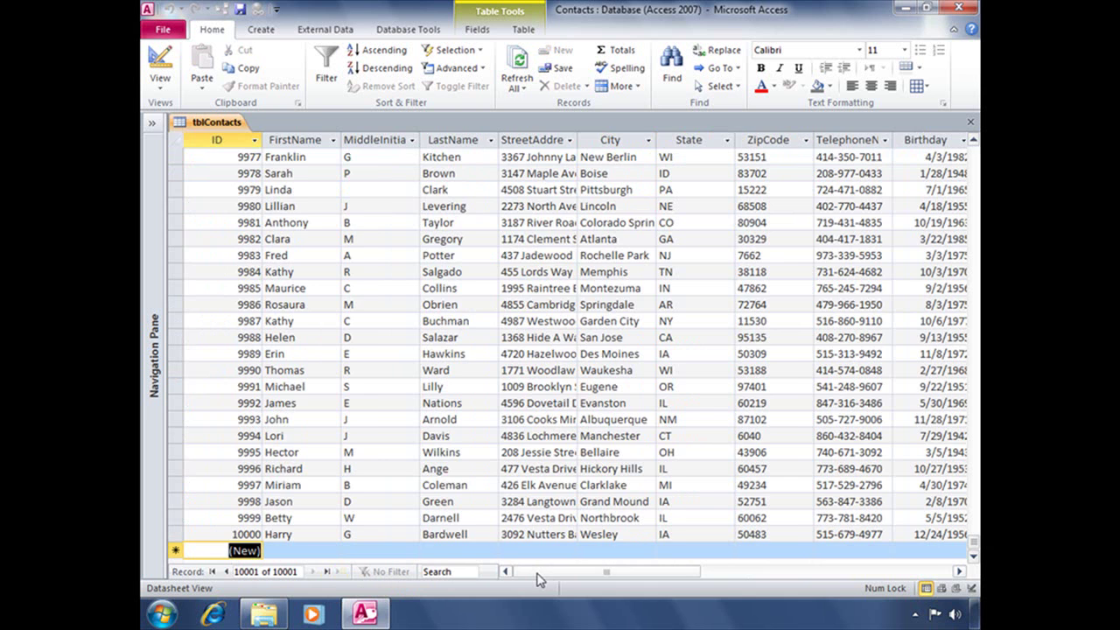
pyautogui.moveTo(544, 579); pyautogui.dragTo(610, 579)
pyautogui.click(797, 548)
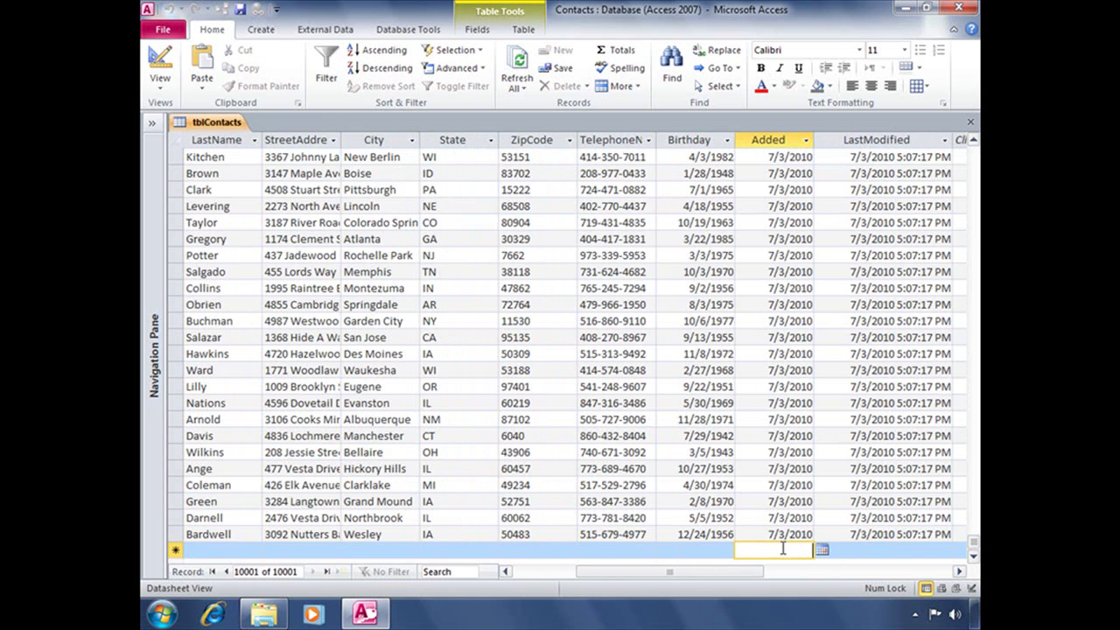
pyautogui.click(892, 548)
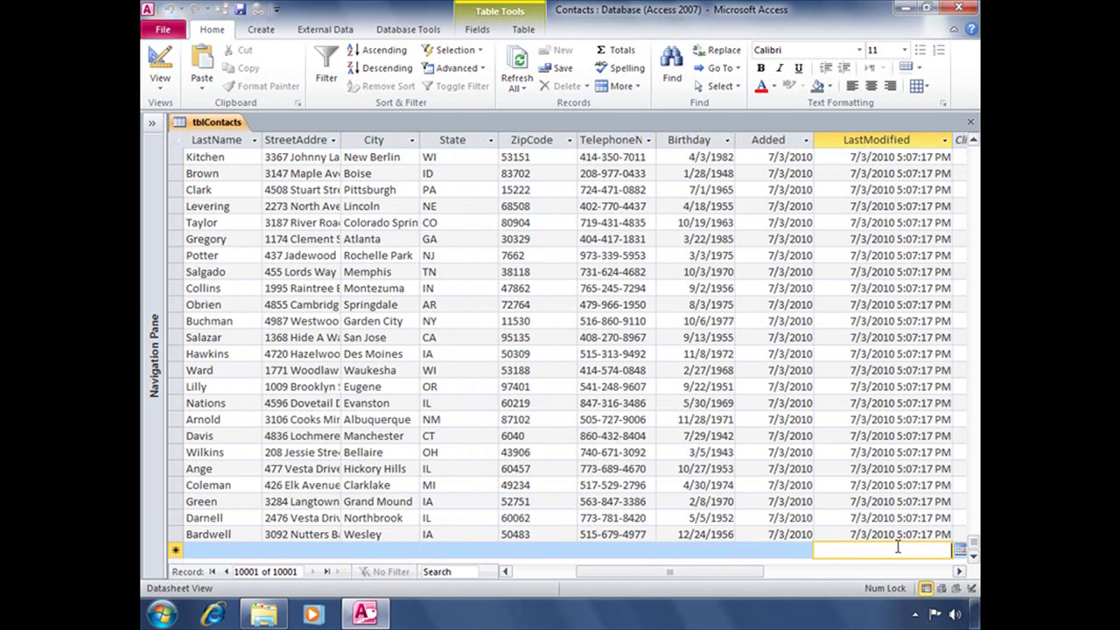
pyautogui.click(790, 550)
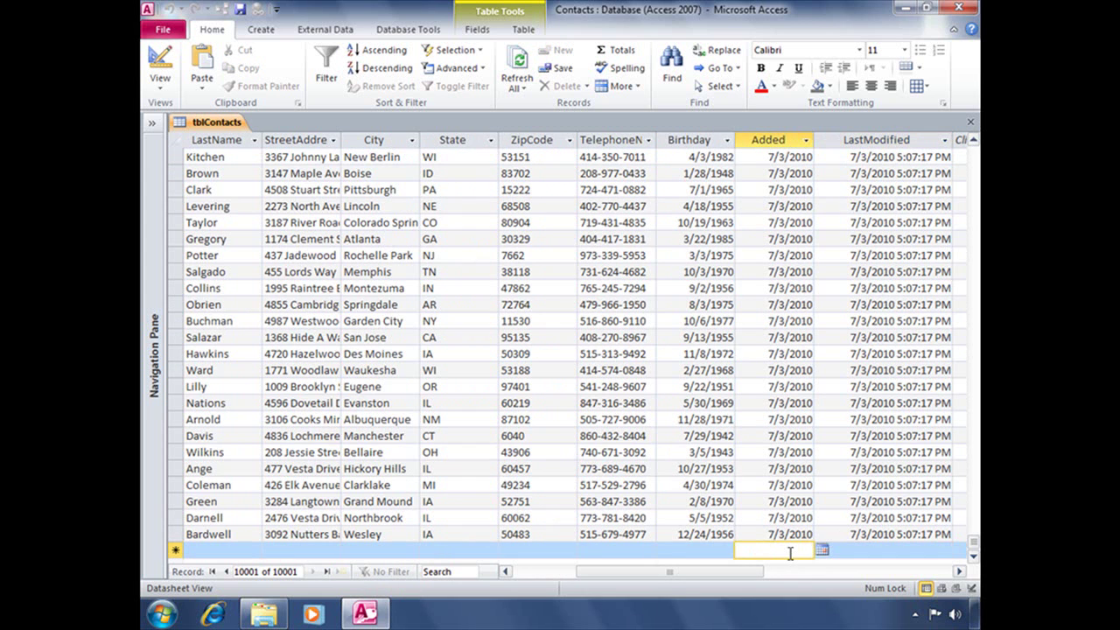
pyautogui.click(822, 550)
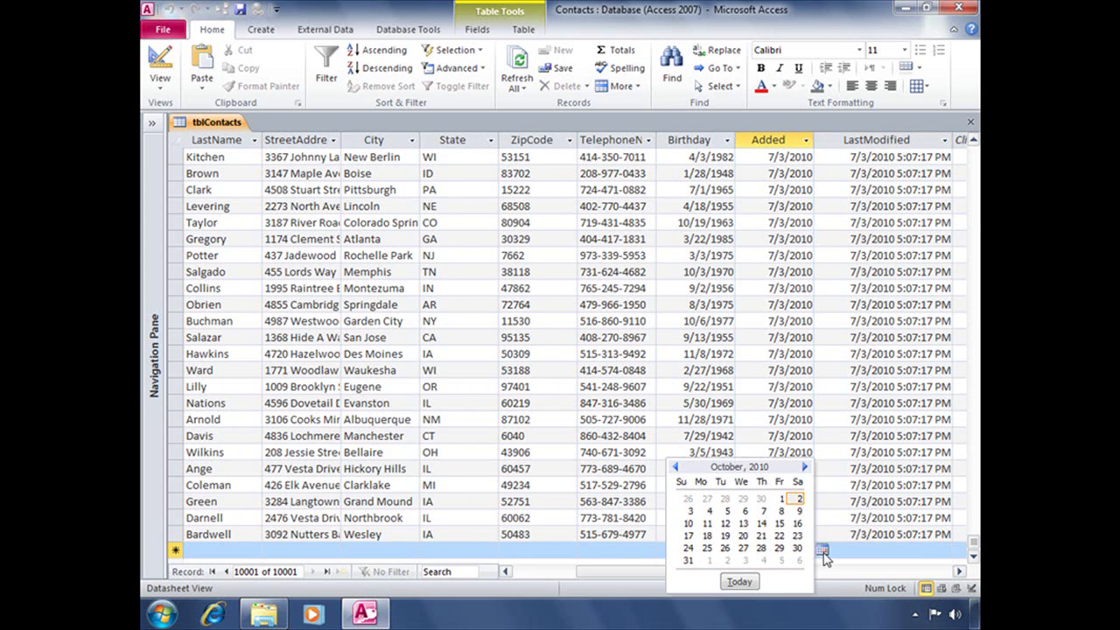
pyautogui.click(783, 549)
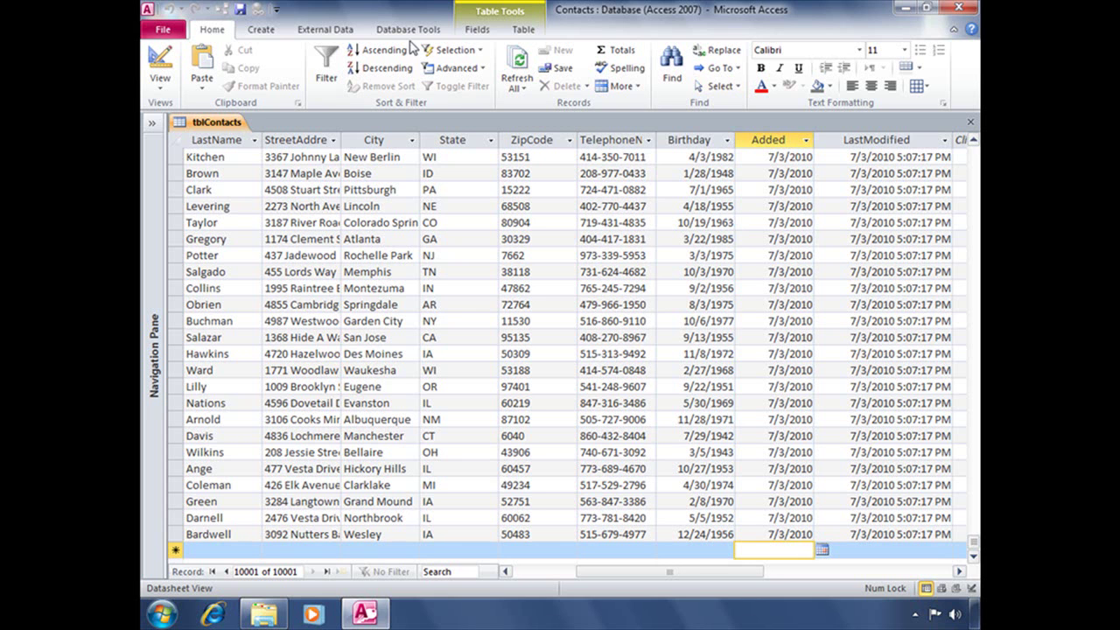
# Give the Added field a Default Value of Date() in Design View, then return to the datasheet.
pyautogui.click(160, 58)
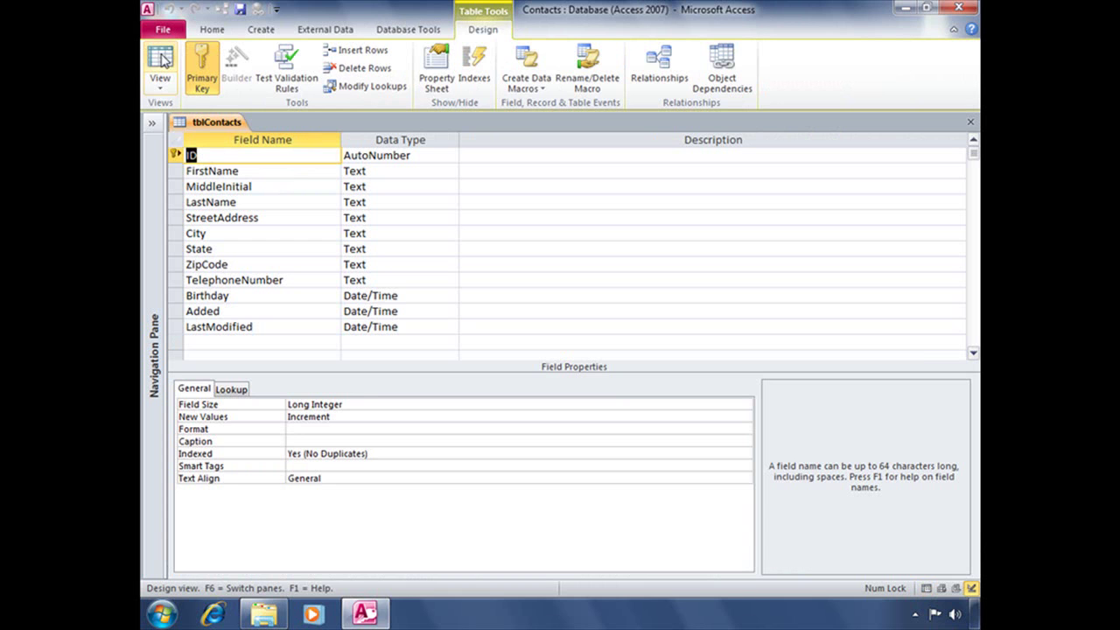
pyautogui.click(240, 312)
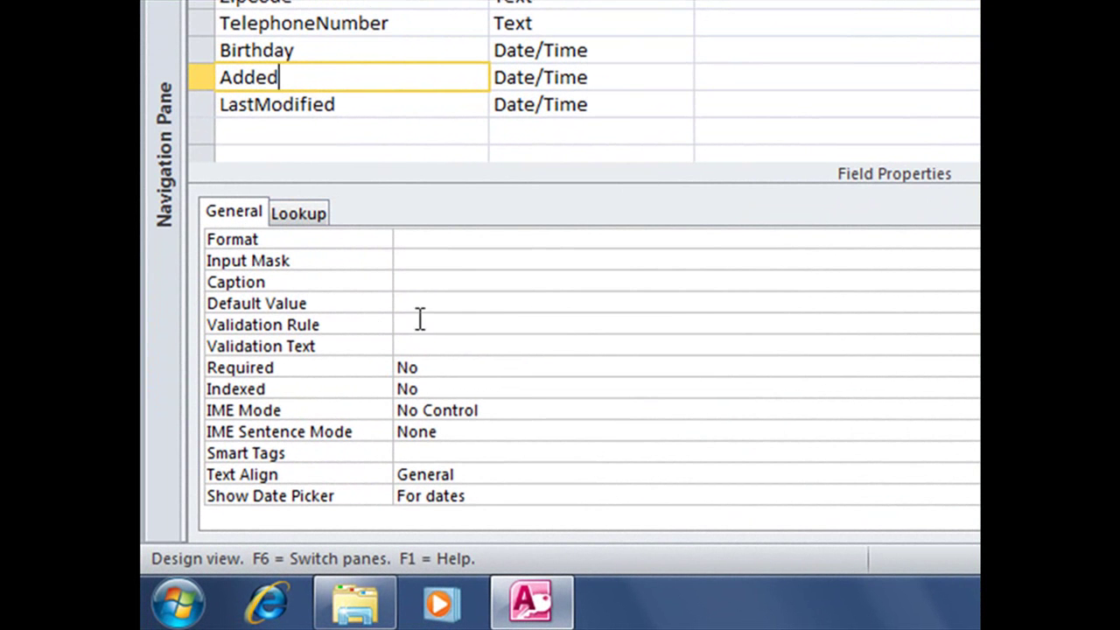
pyautogui.click(423, 302)
pyautogui.write('Date()')
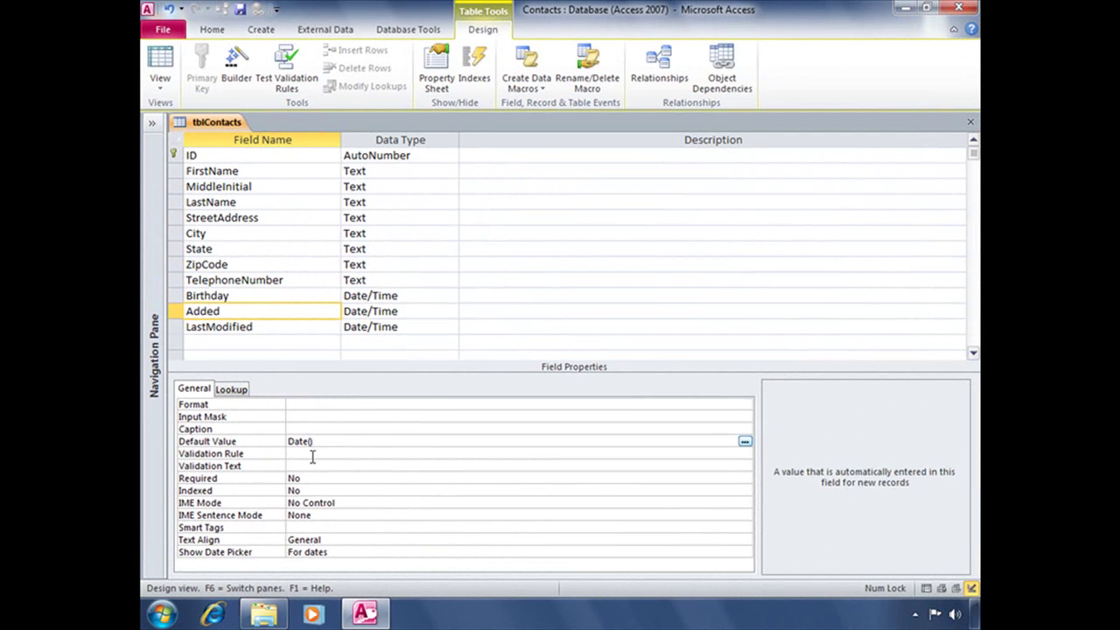
pyautogui.click(399, 367)
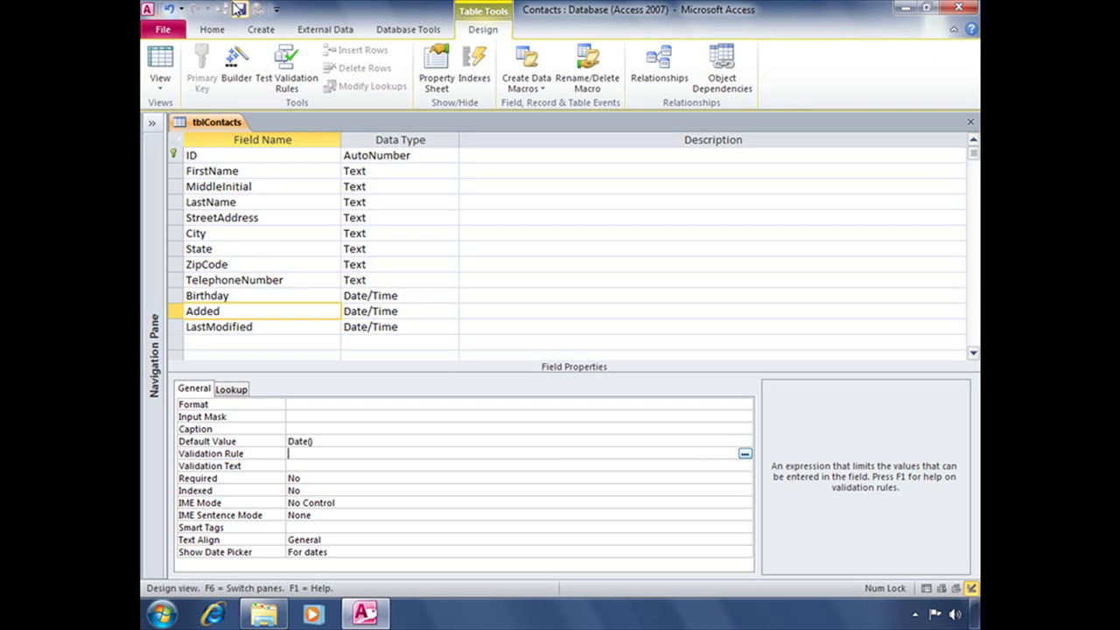
pyautogui.click(160, 59)
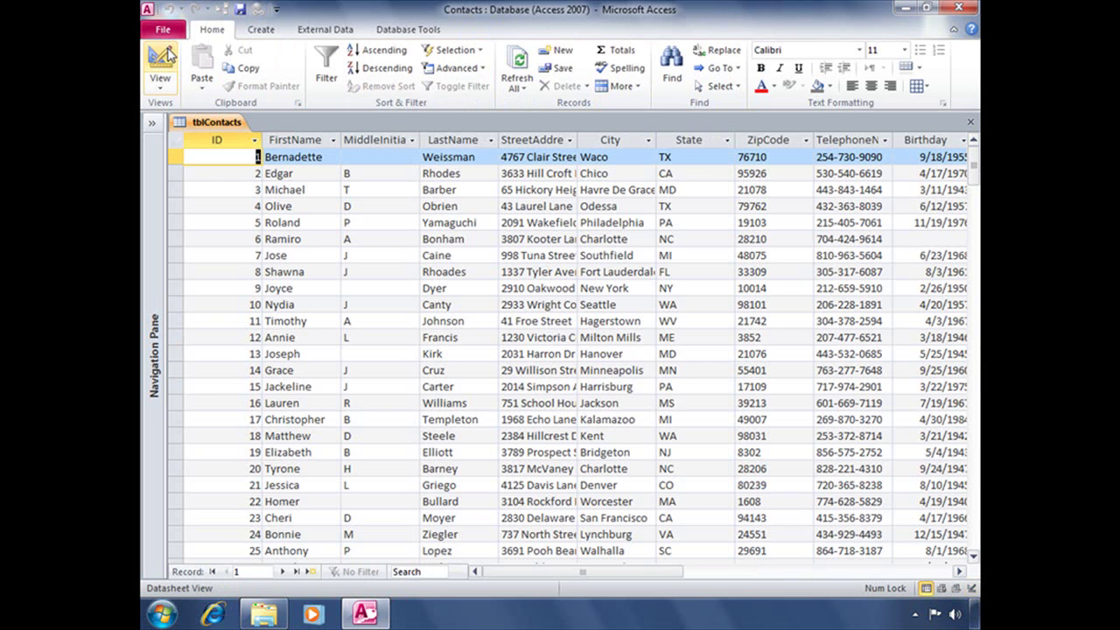
# Confirm a new record's Added cell fills in 10/2/2010 while LastModified stays empty.
pyautogui.click(310, 571)
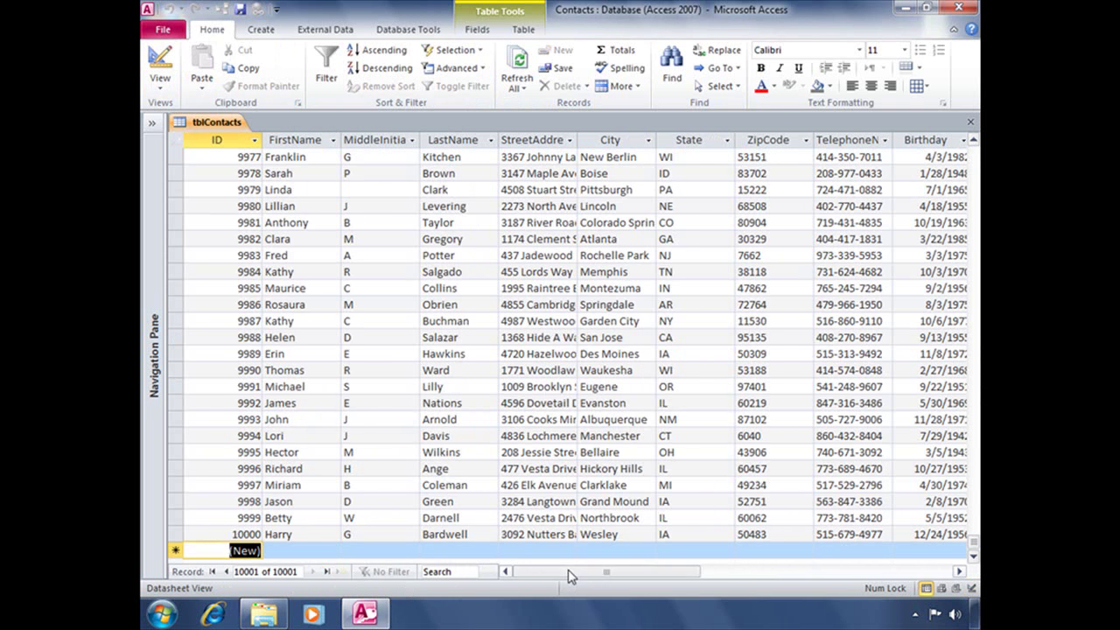
pyautogui.moveTo(568, 571); pyautogui.dragTo(631, 571)
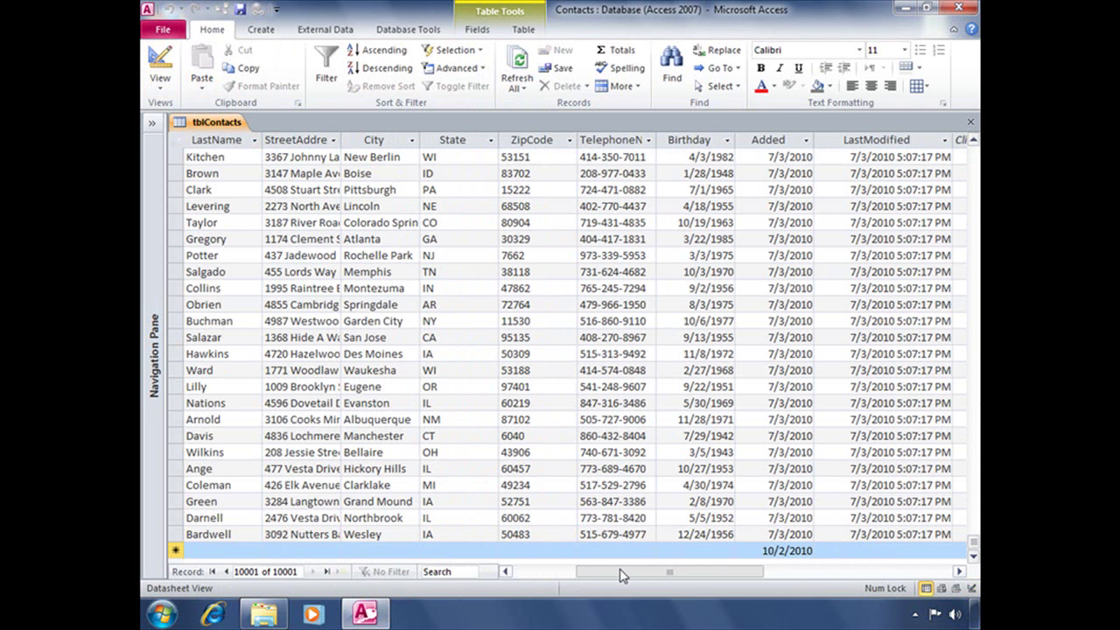
pyautogui.click(774, 551)
pyautogui.doubleClick(761, 551)
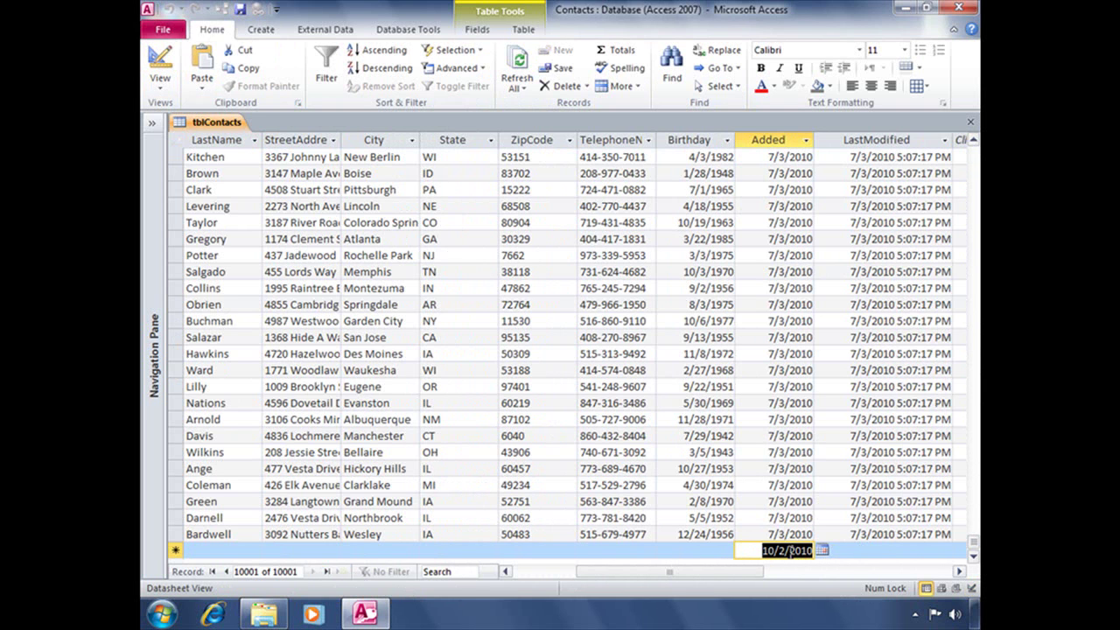
pyautogui.click(858, 550)
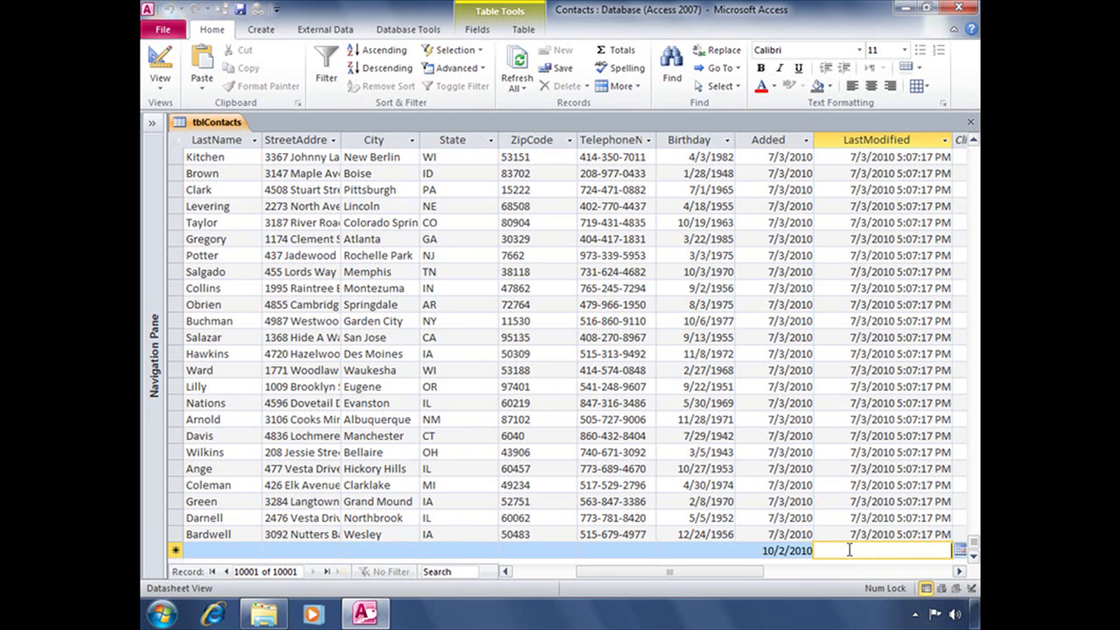
# Set the LastModified field's Default Value to Now() and switch back toward Datasheet View.
pyautogui.click(160, 60)
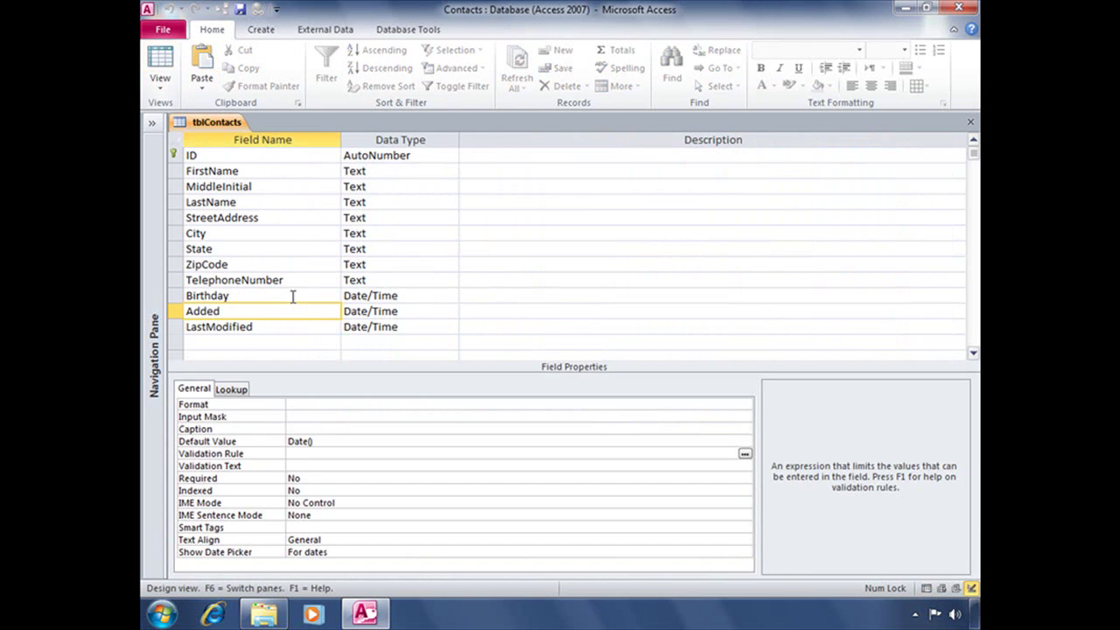
pyautogui.click(277, 324)
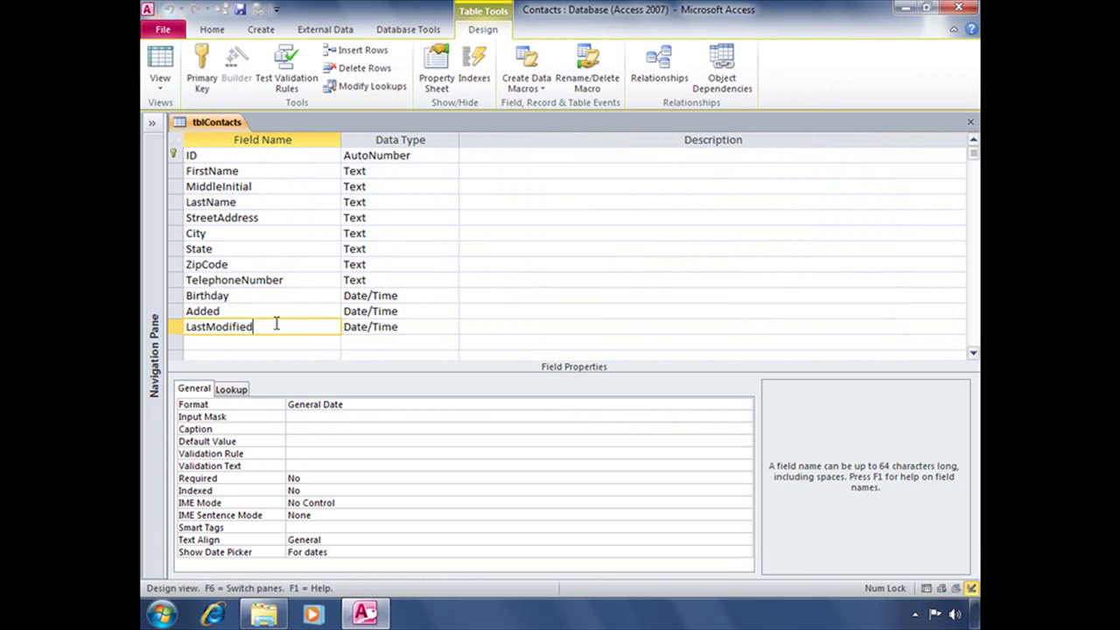
pyautogui.click(306, 440)
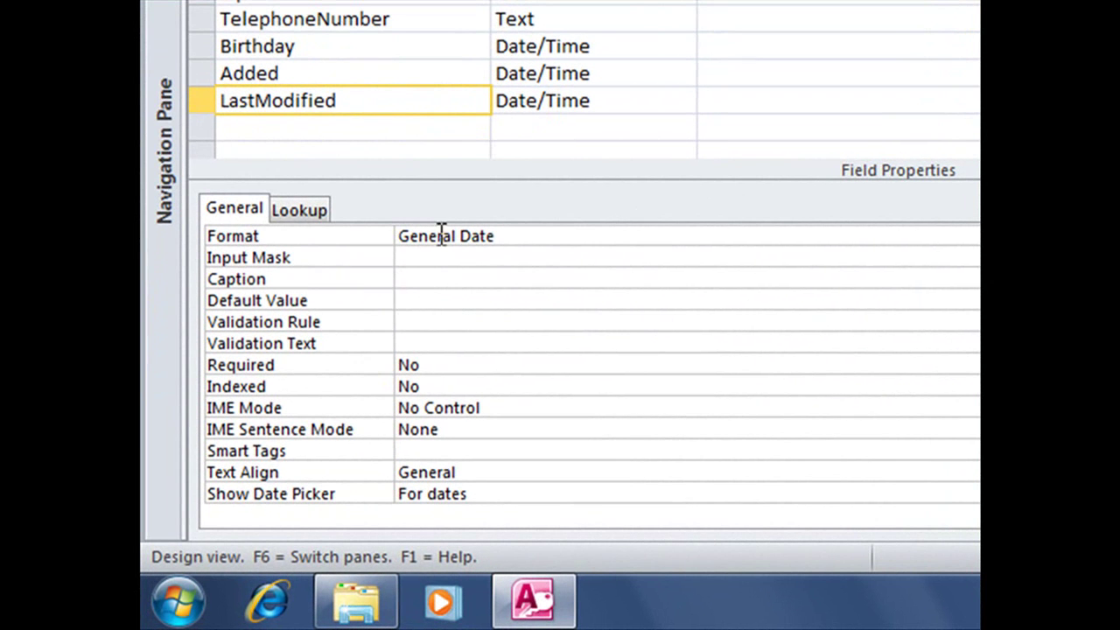
pyautogui.write('now()')
pyautogui.press('Return')
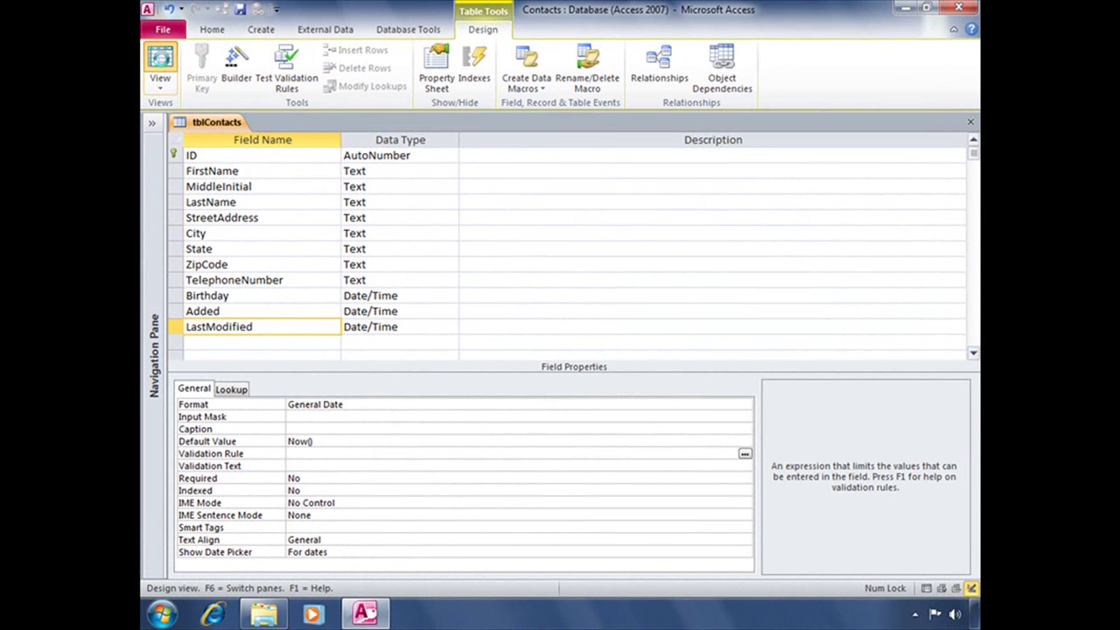
pyautogui.click(159, 61)
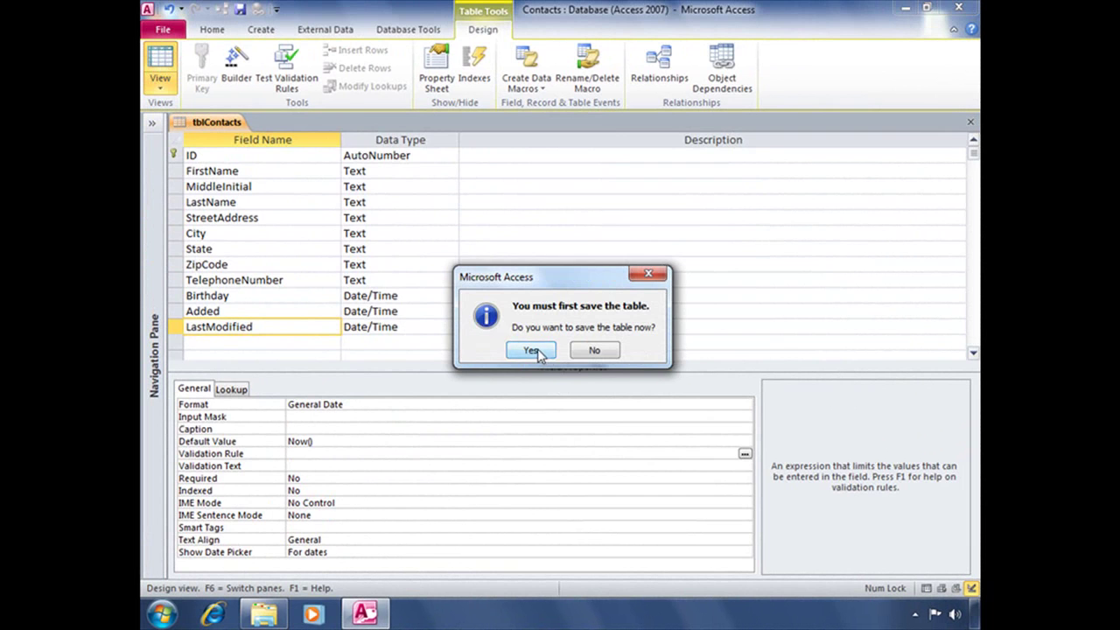
# Save tblContacts and verify a new record defaults to 10/2/2010 and 10/2/2010 3:10:48 PM.
pyautogui.click(532, 351)
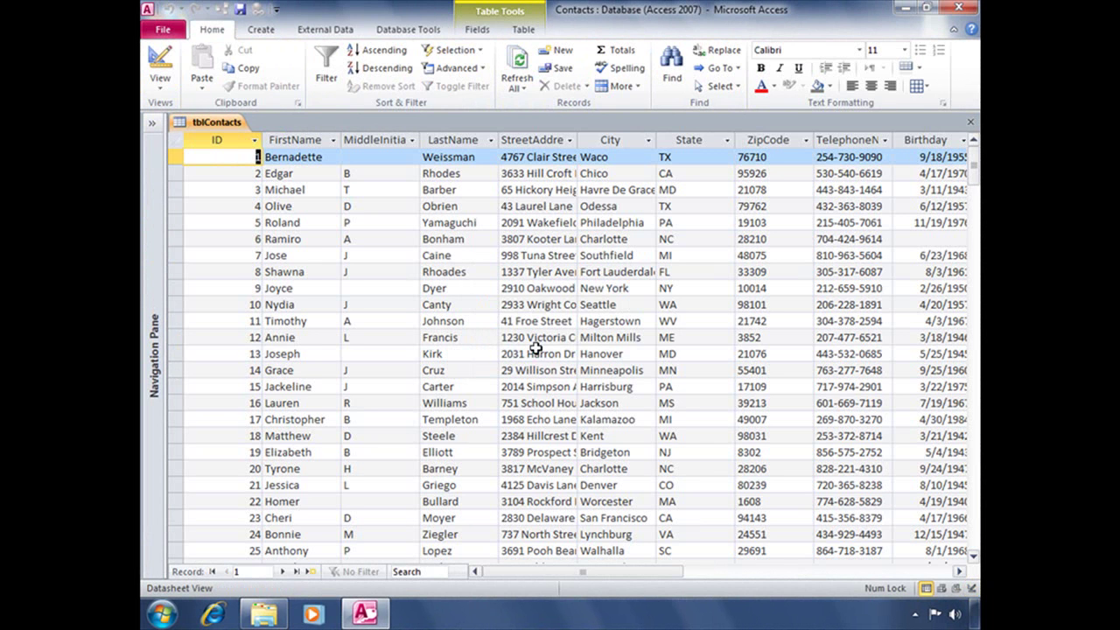
pyautogui.click(311, 573)
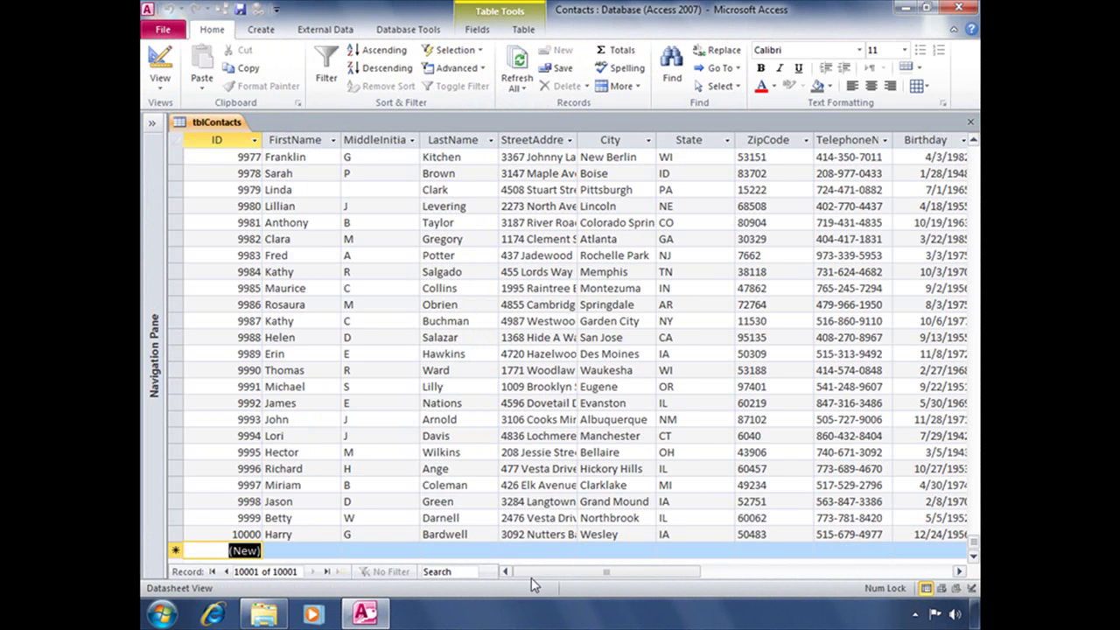
pyautogui.moveTo(531, 573); pyautogui.dragTo(636, 572)
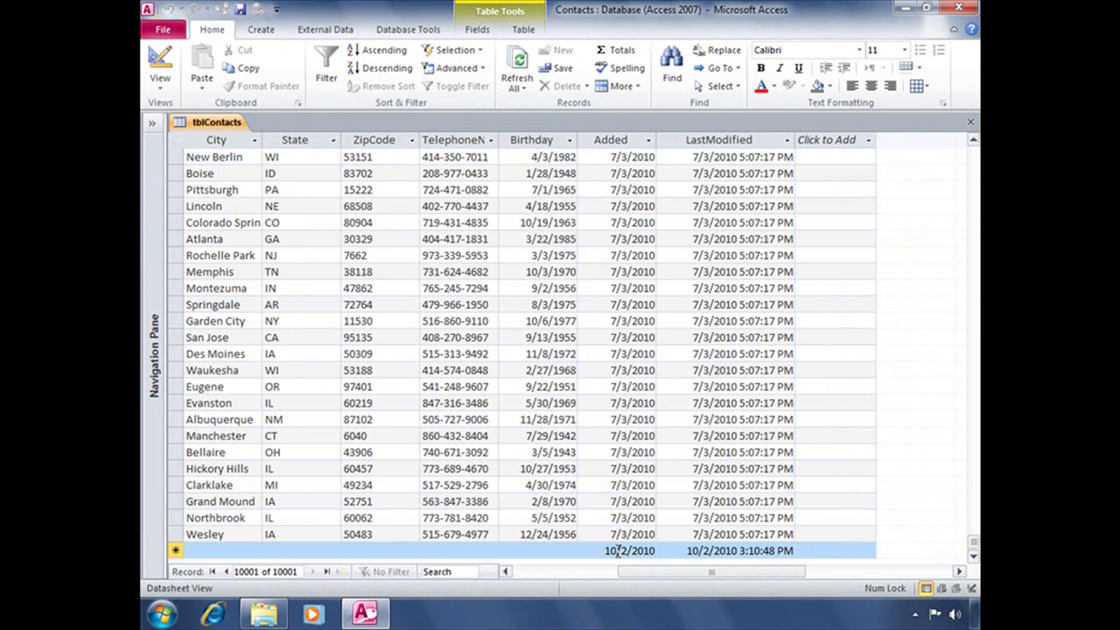
pyautogui.click(618, 550)
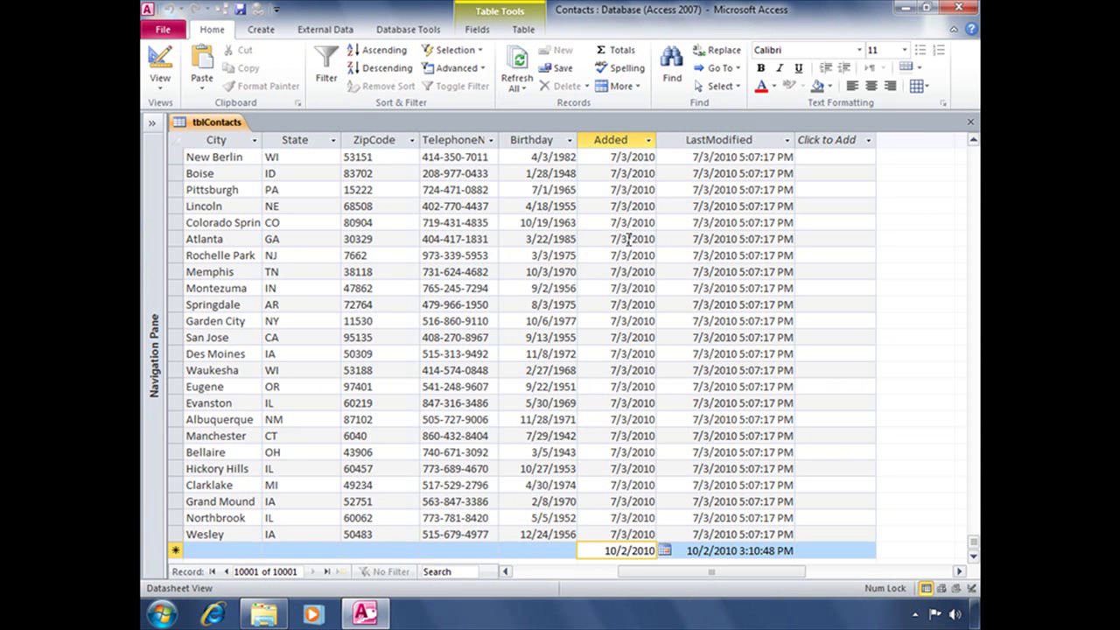
pyautogui.click(691, 551)
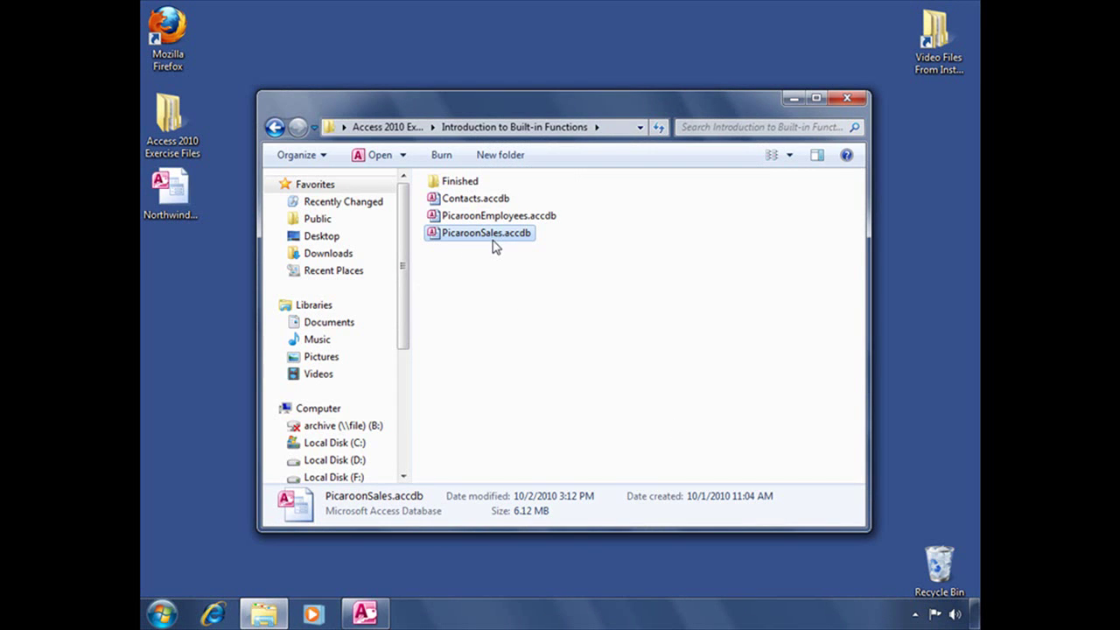
# Bring the PicaroonSales database forward and select qryOrders in the Navigation Pane.
pyautogui.click(366, 614)
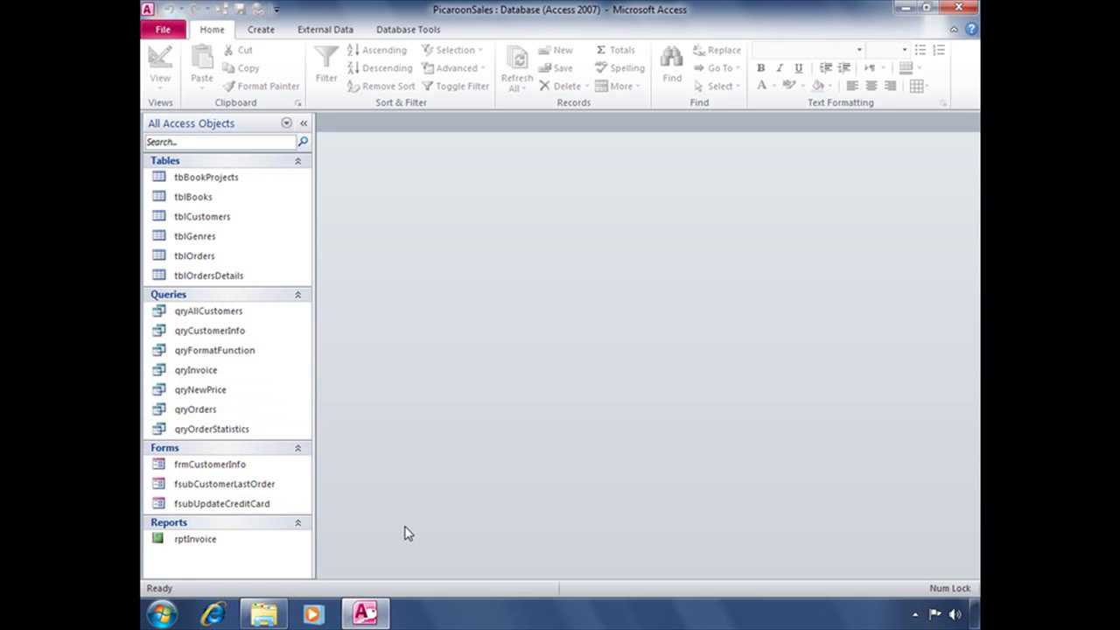
pyautogui.click(199, 413)
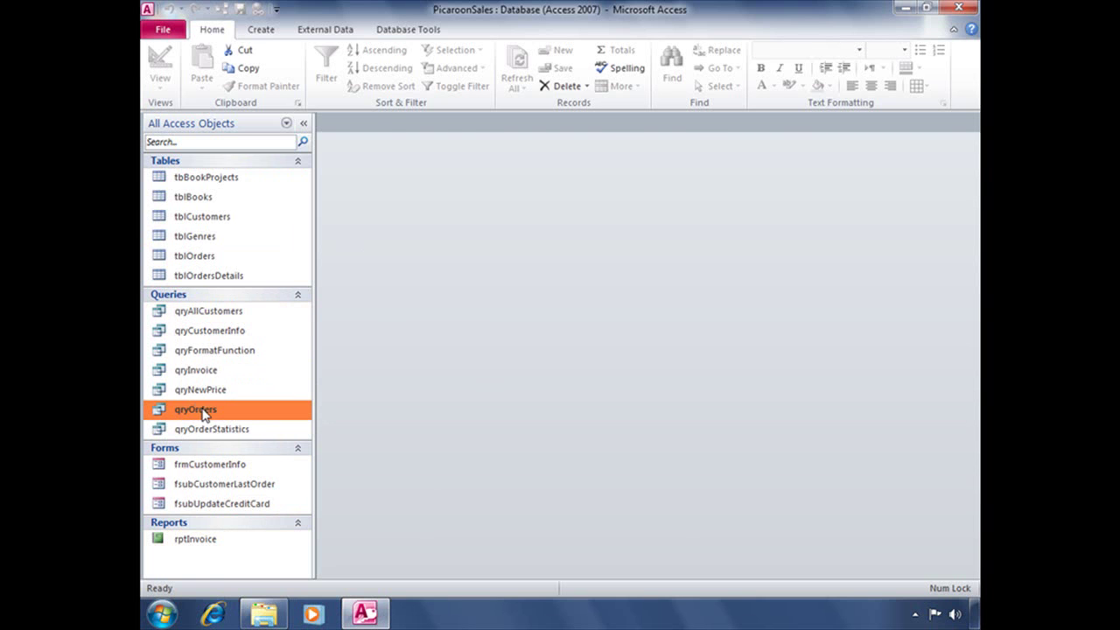
# Open qryOrders in Datasheet View with its 378 records and collapse the Navigation Pane.
pyautogui.doubleClick(202, 411)
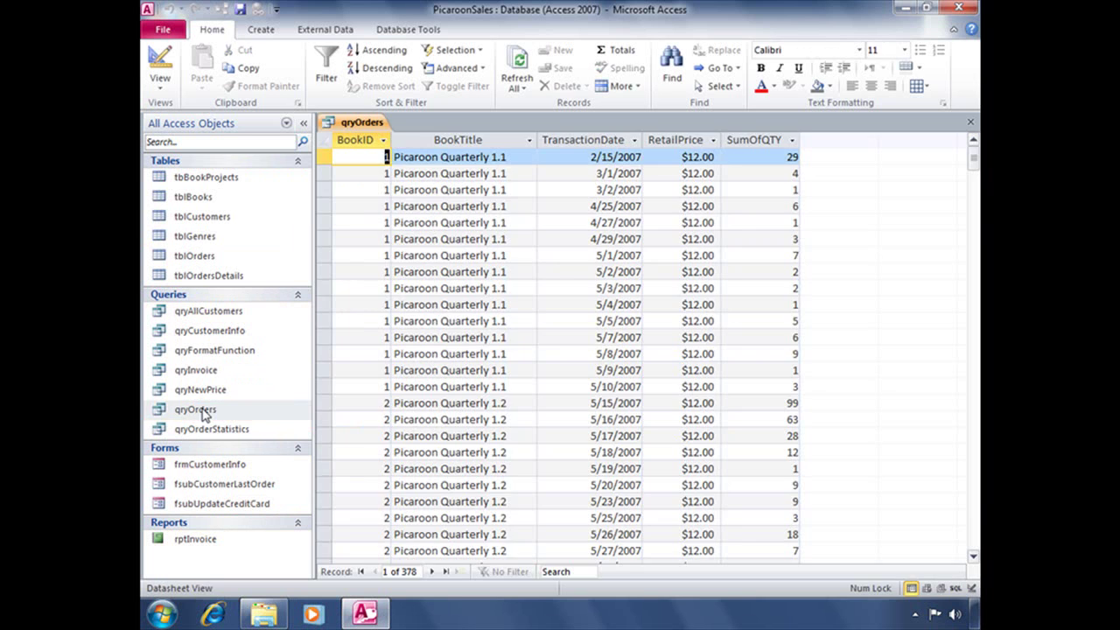
pyautogui.click(304, 122)
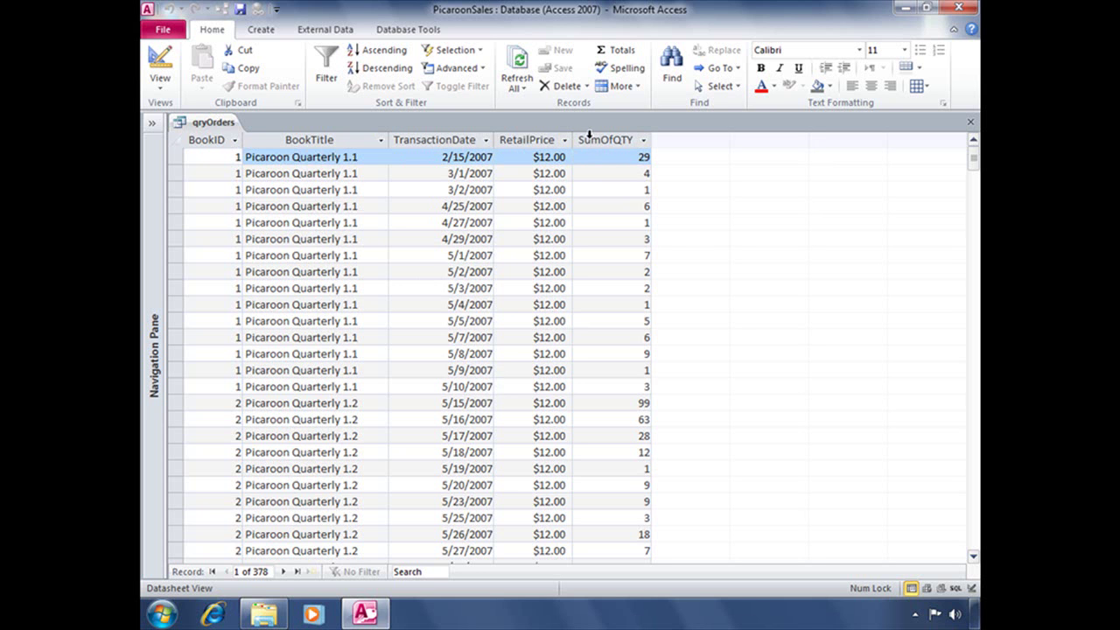
pyautogui.click(156, 68)
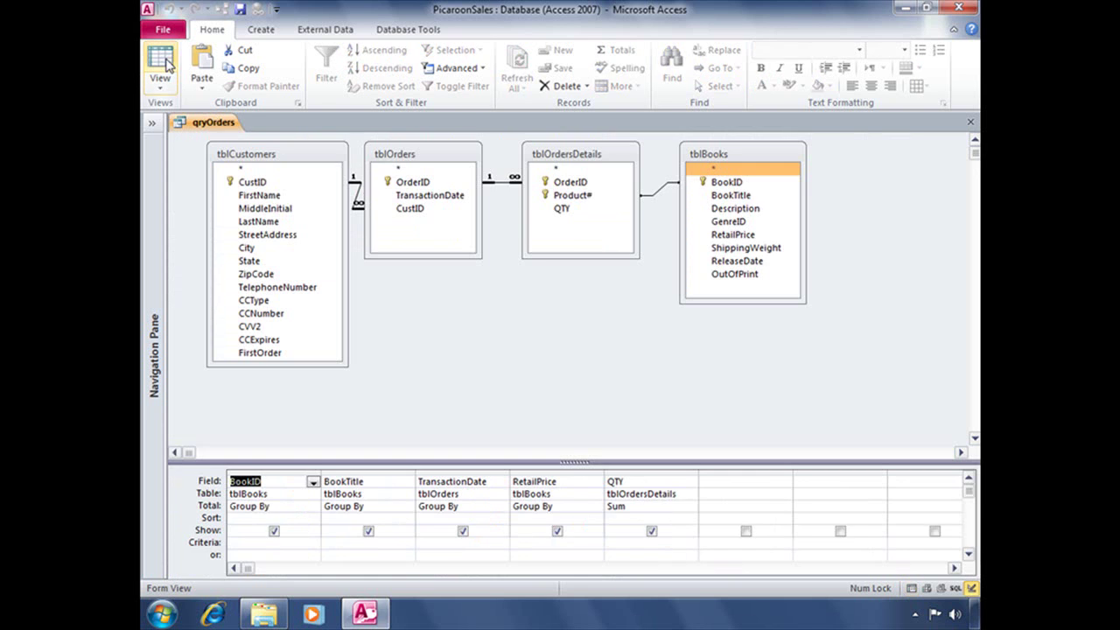
pyautogui.moveTo(574, 461); pyautogui.dragTo(565, 394)
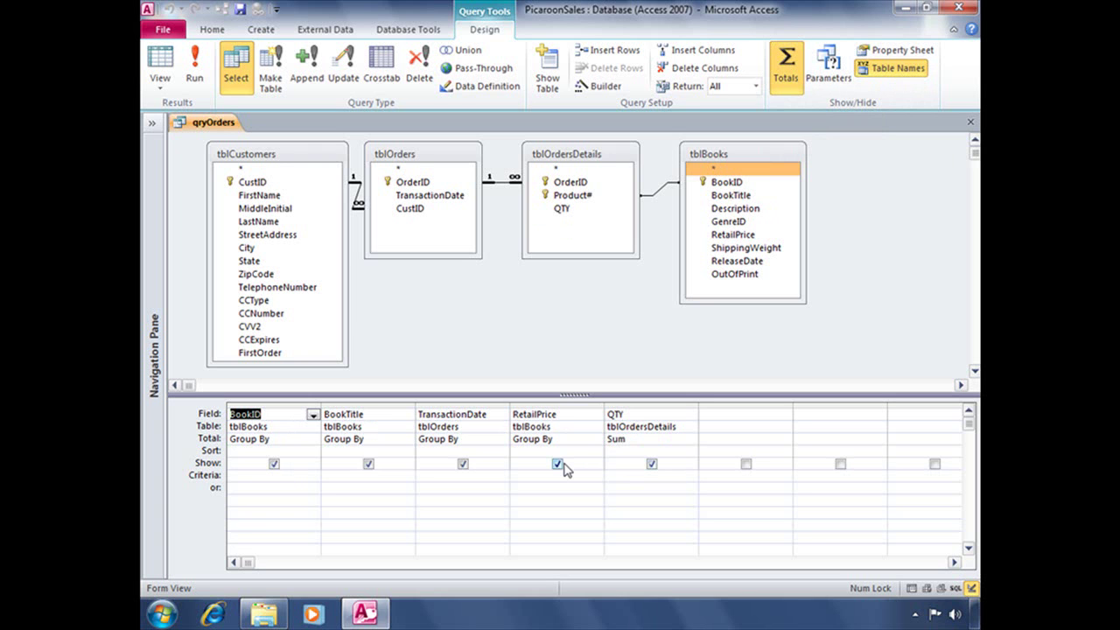
pyautogui.click(757, 153)
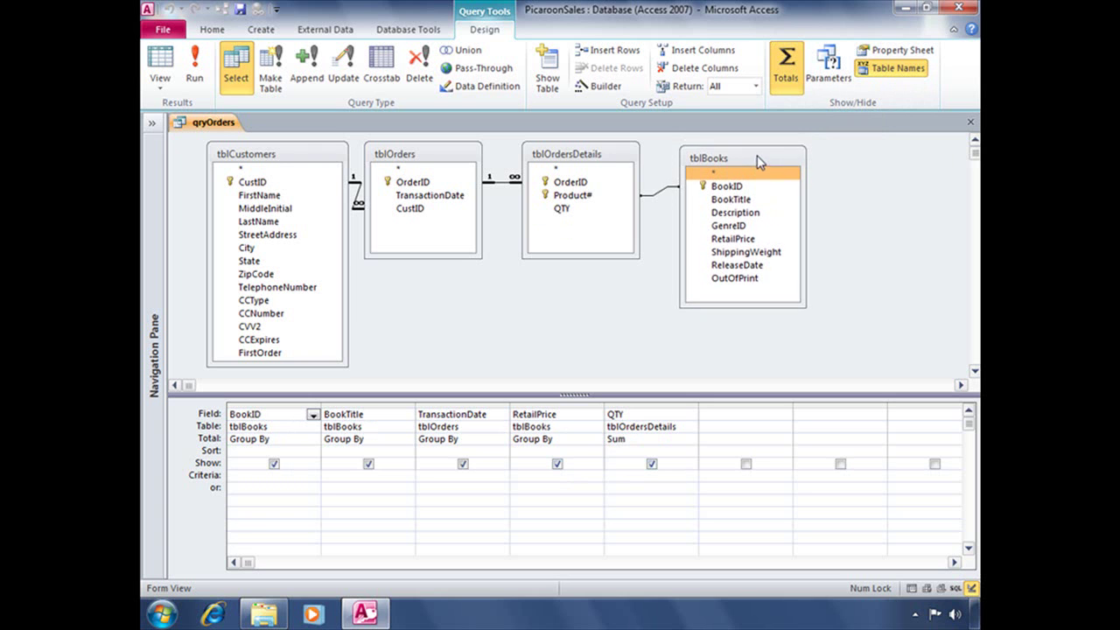
pyautogui.click(428, 195)
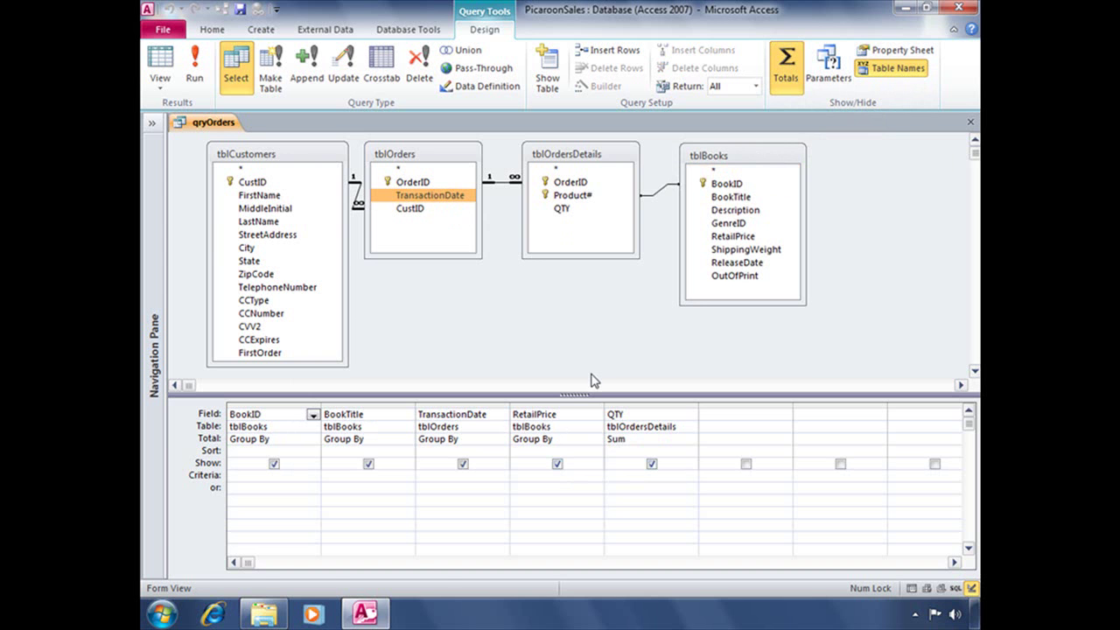
pyautogui.click(206, 74)
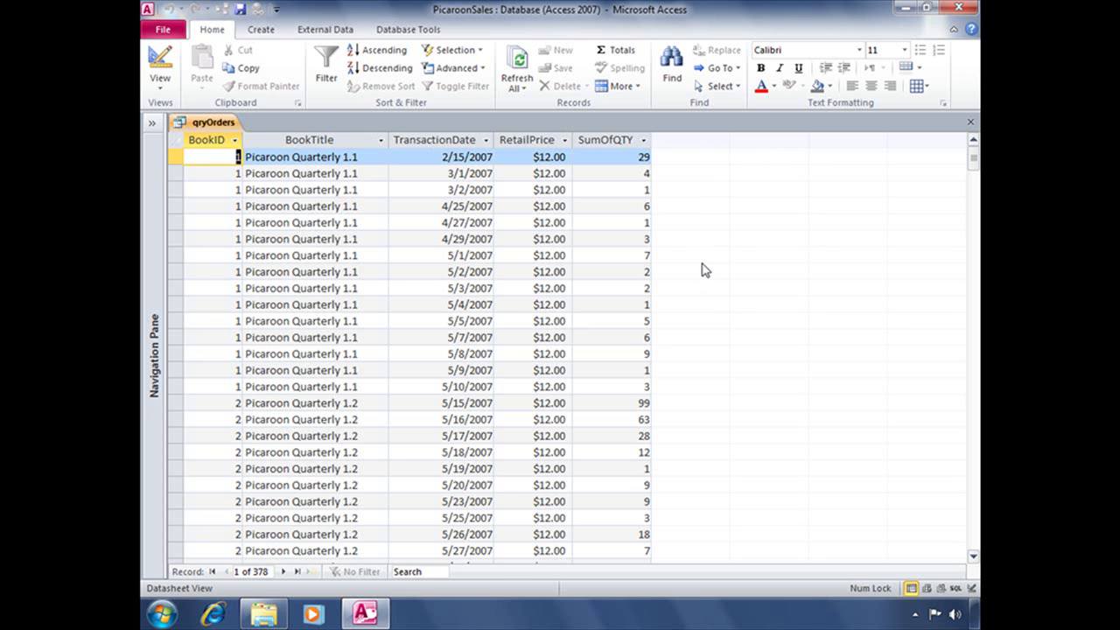
# In qryOrders Design View, launch the Expression Builder for a new field in the first empty column.
pyautogui.click(159, 62)
pyautogui.click(721, 416)
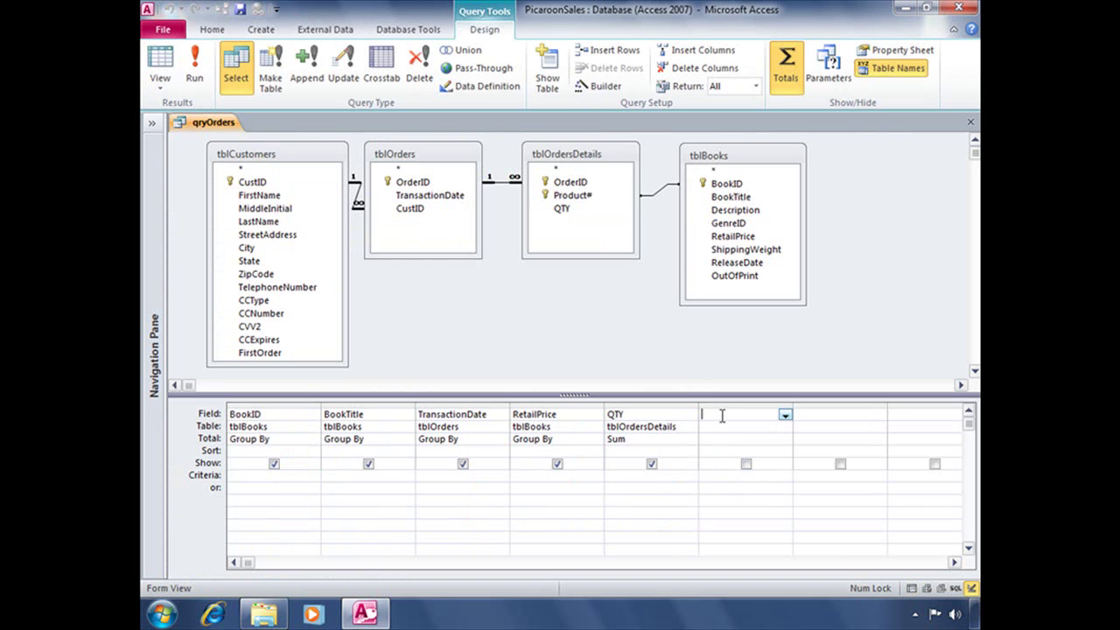
pyautogui.click(599, 87)
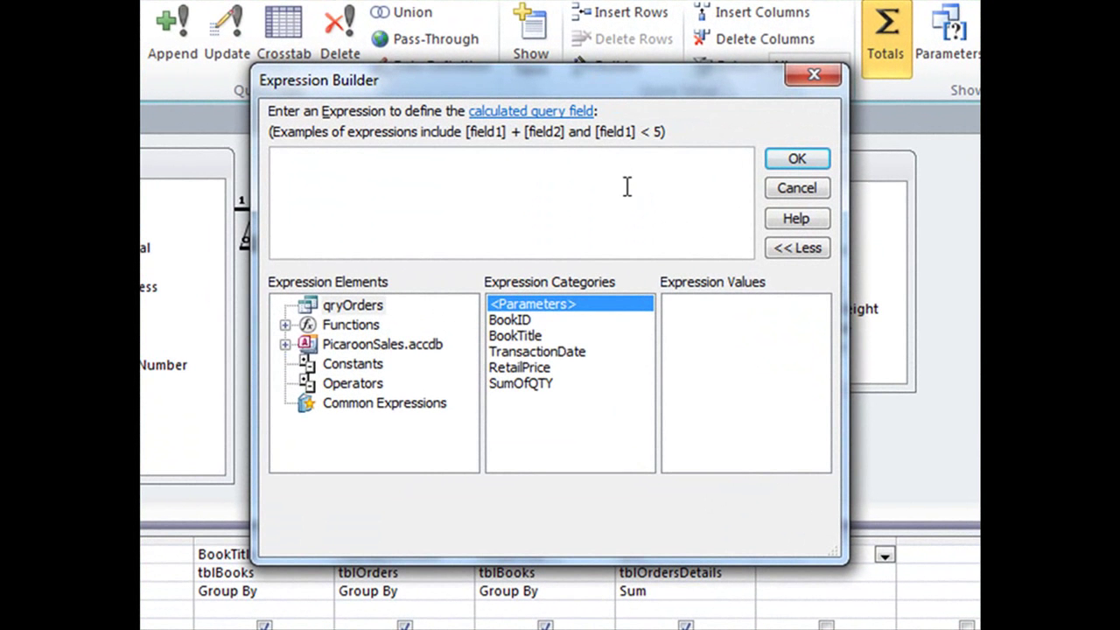
# Insert the built-in Date/Time Month function and select its «date» placeholder for replacement.
pyautogui.click(284, 324)
pyautogui.click(366, 346)
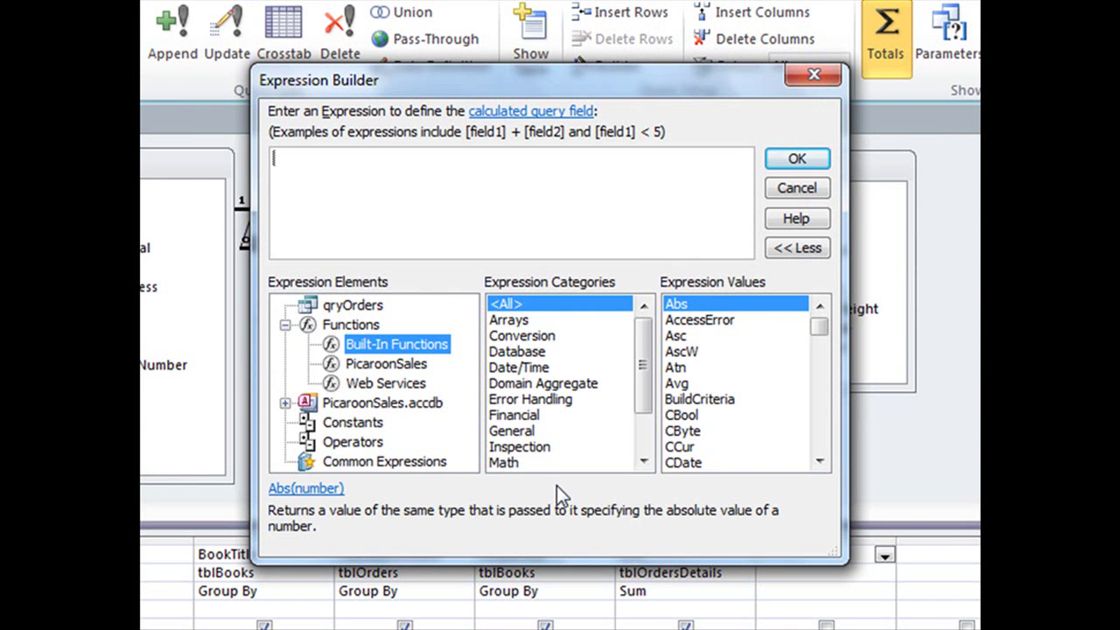
pyautogui.click(544, 368)
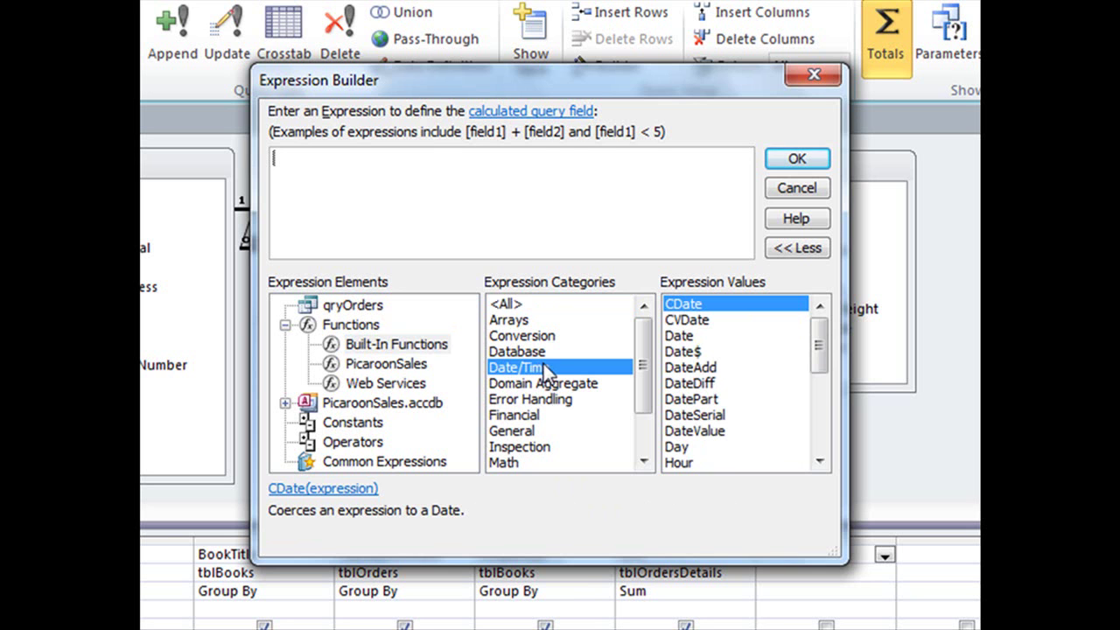
pyautogui.moveTo(816, 325); pyautogui.dragTo(824, 388)
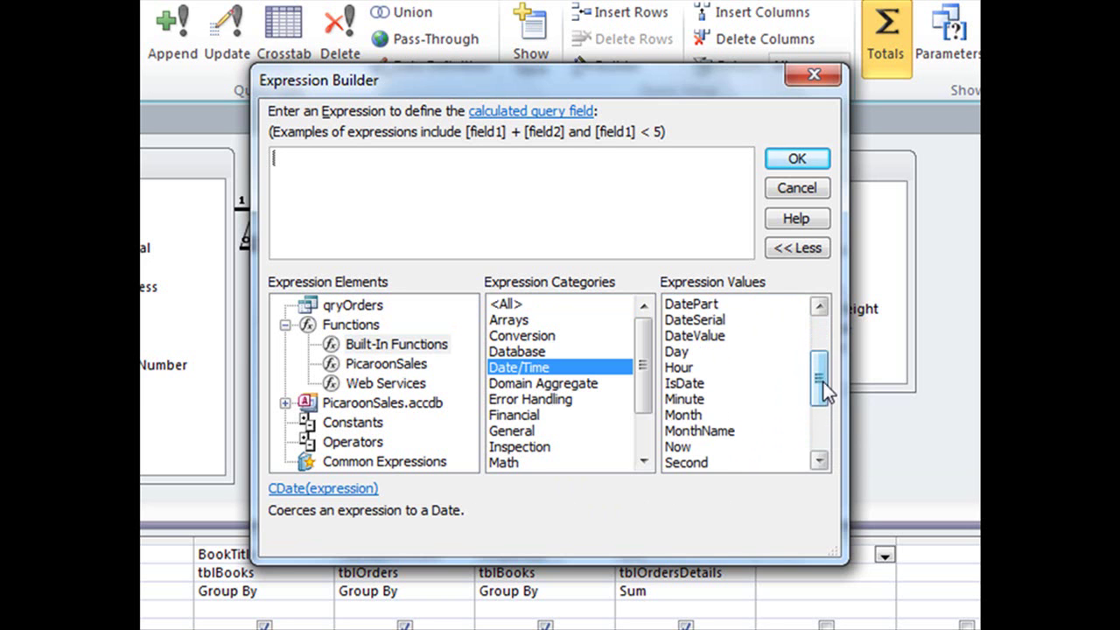
pyautogui.click(694, 418)
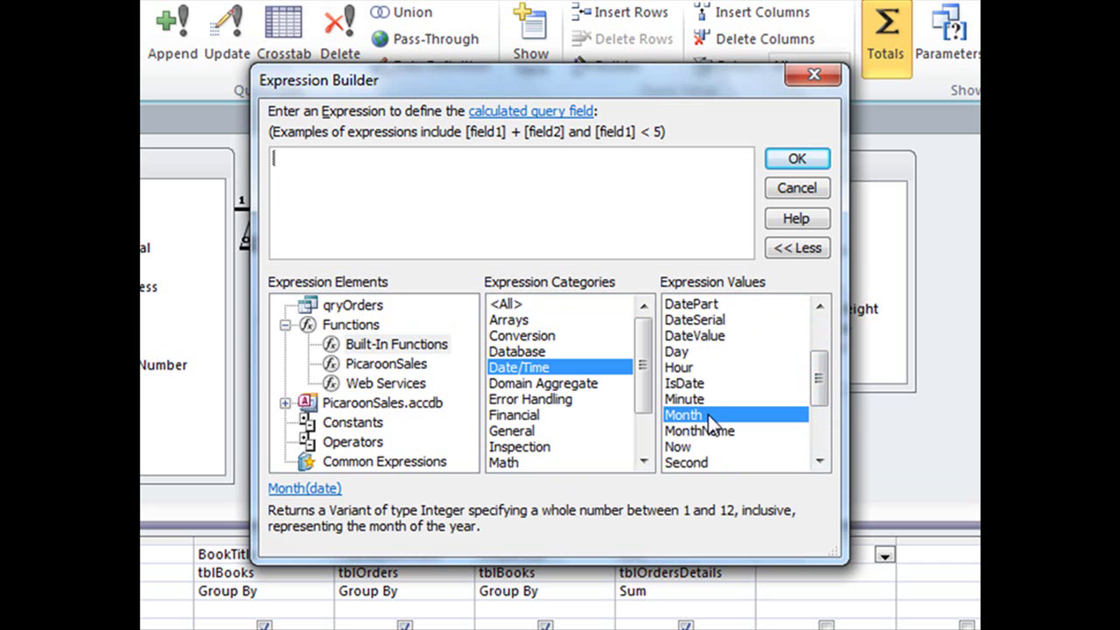
pyautogui.doubleClick(715, 415)
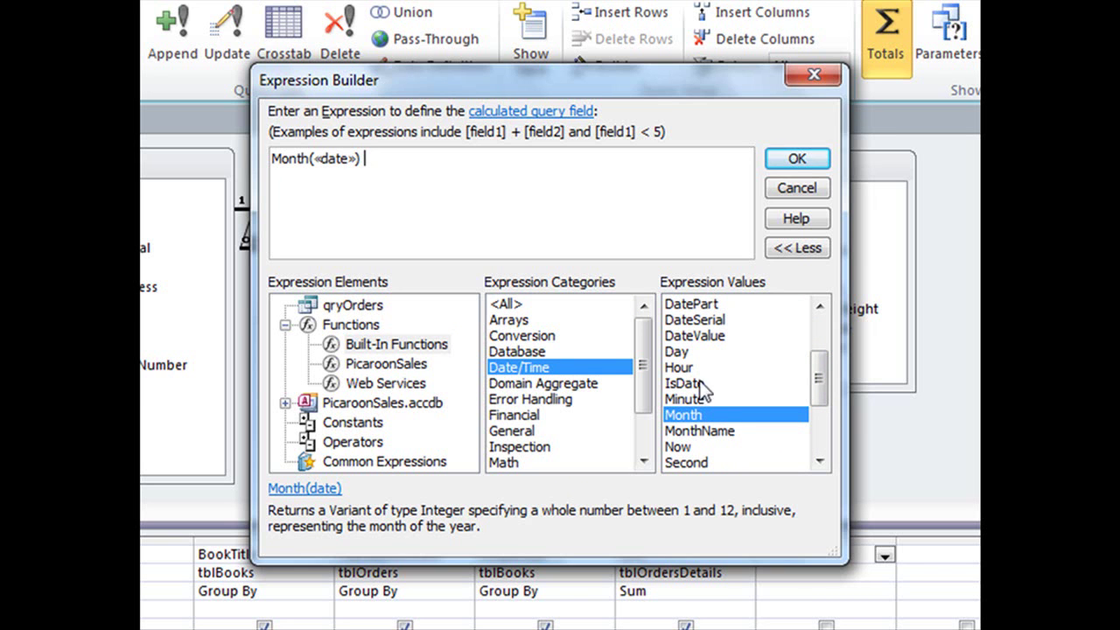
pyautogui.doubleClick(332, 158)
# Finish the Expression Builder expression as Month([TransactionDate]), autocompleting the TransactionDate field.
pyautogui.write('[')
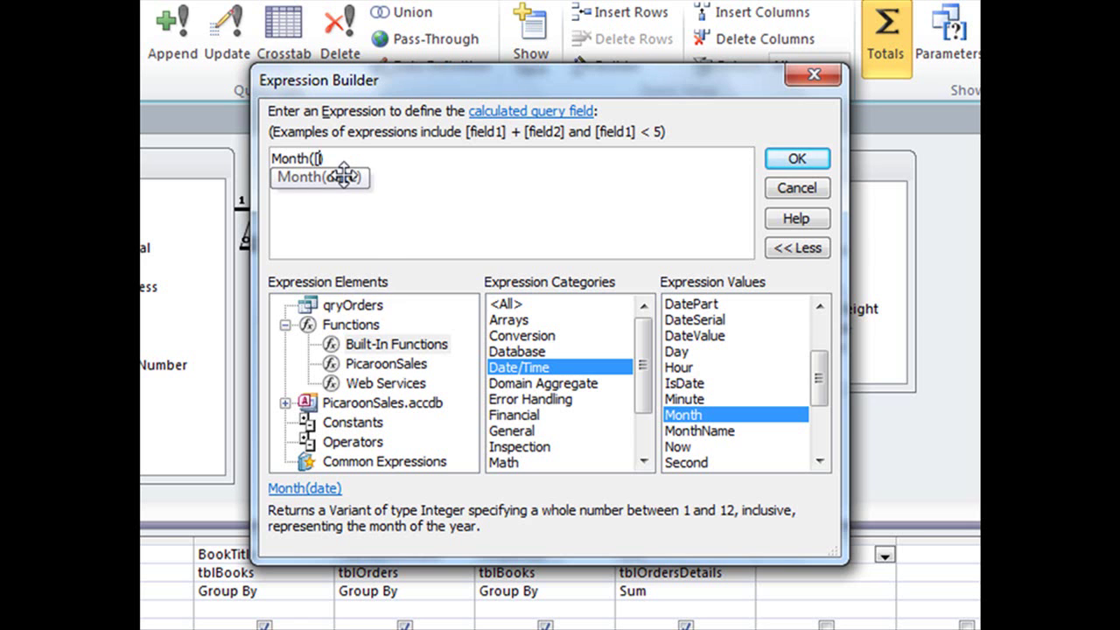
pyautogui.write('Tr')
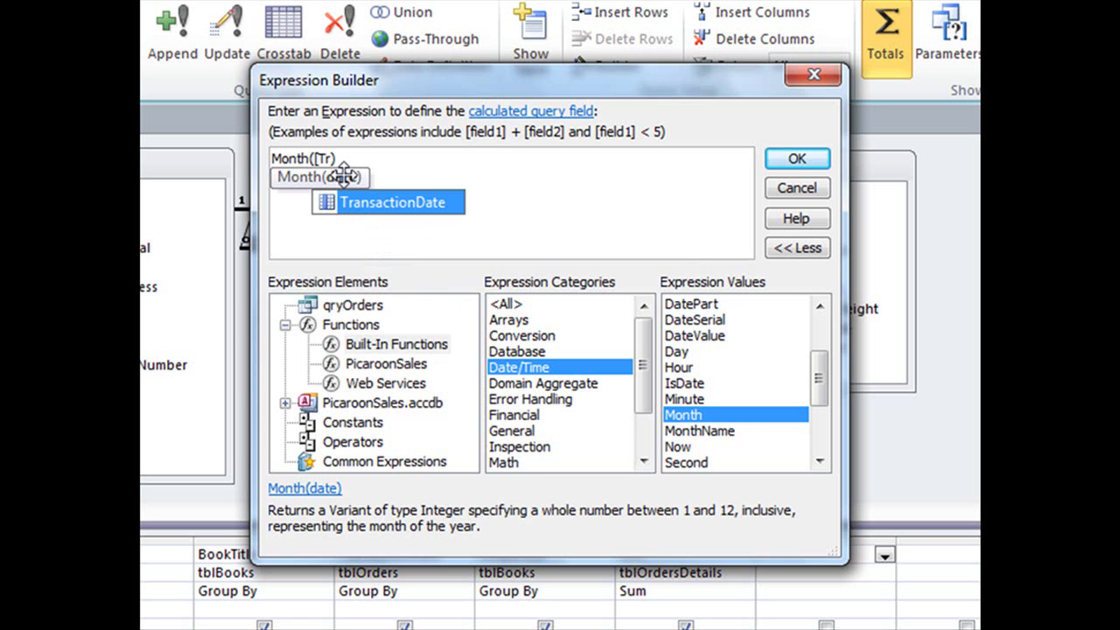
pyautogui.press('Tab')
pyautogui.write(')')
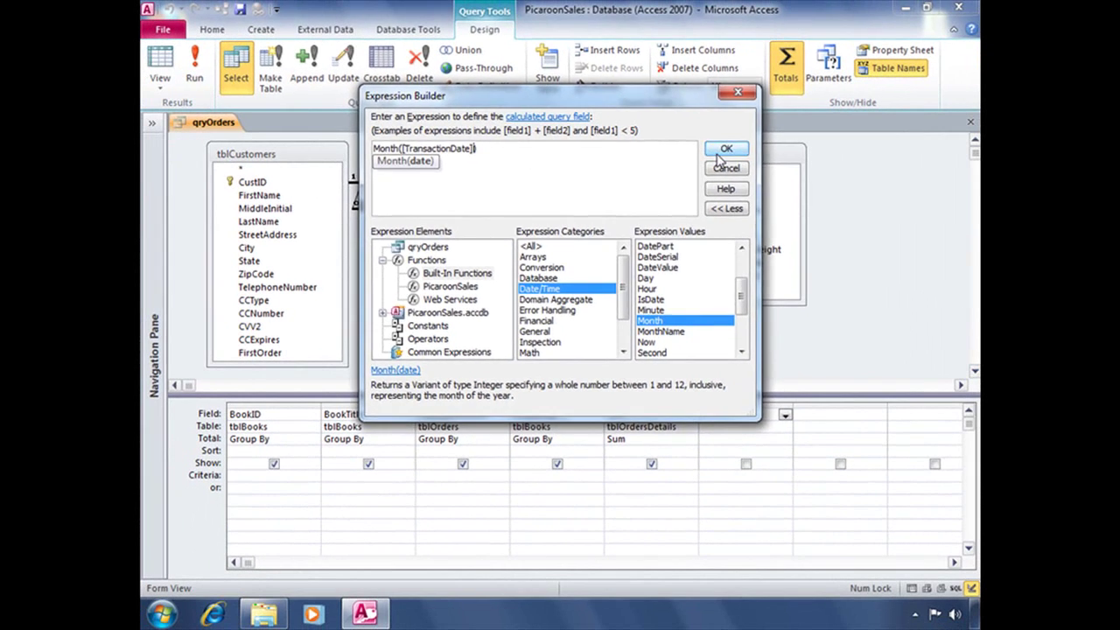
# Accept the Month expression and run qryOrders to inspect the Expr1 month values.
pyautogui.click(745, 151)
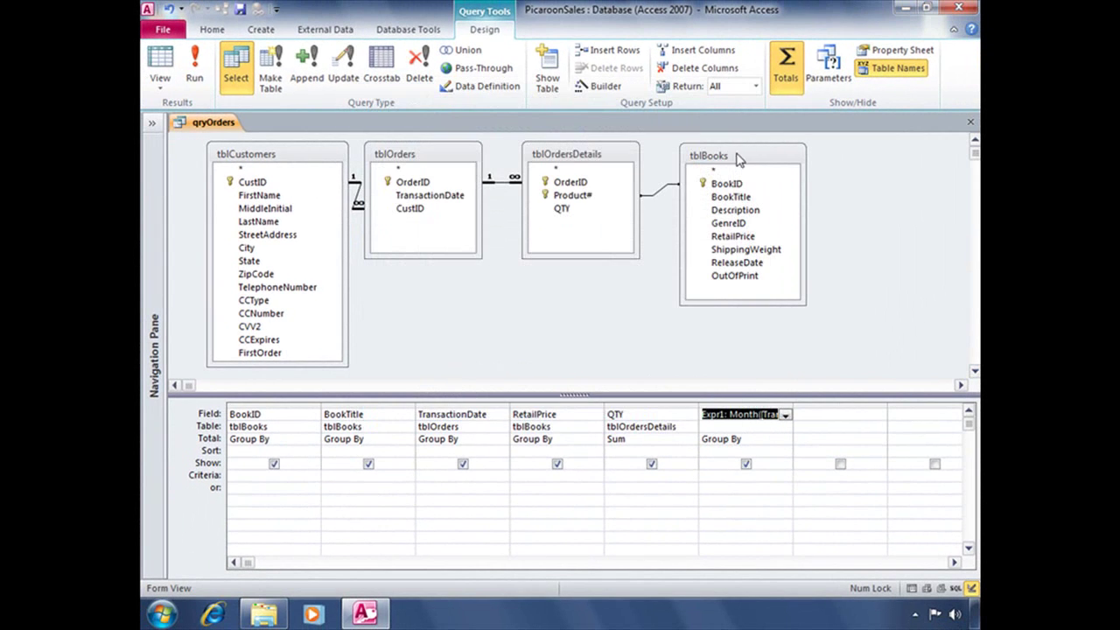
pyautogui.click(149, 68)
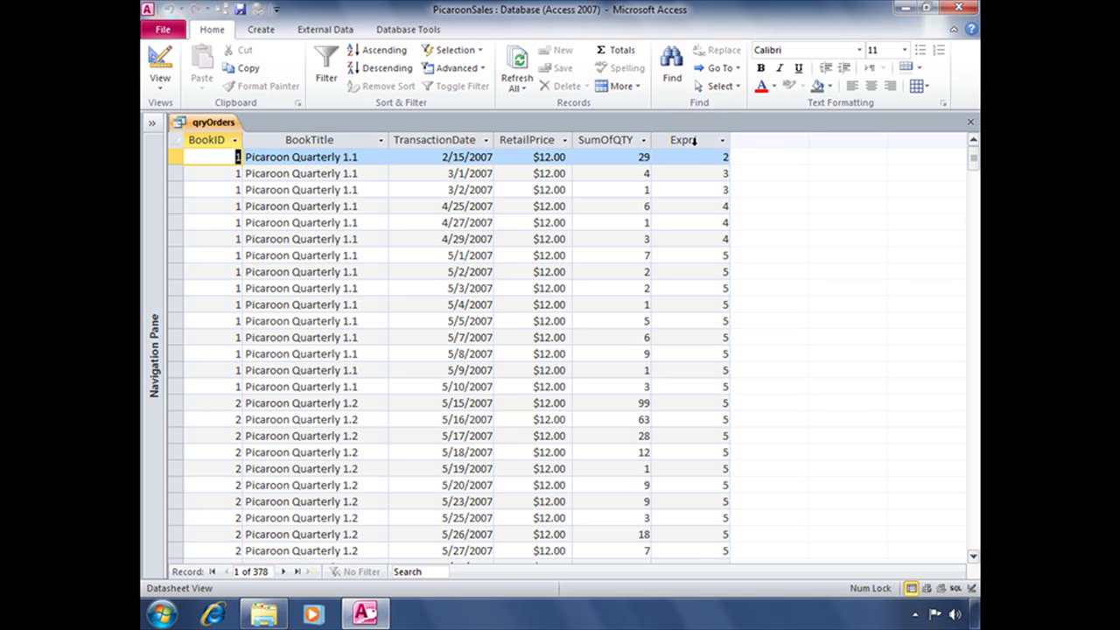
pyautogui.click(724, 157)
pyautogui.click(732, 174)
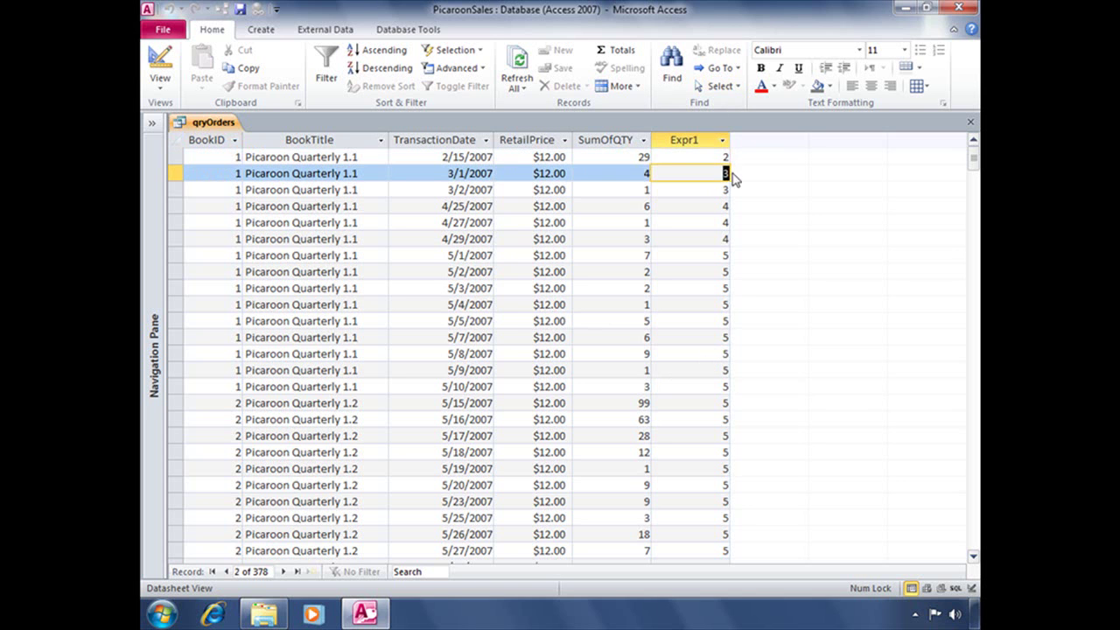
# Compare Expr1 month numbers against each record's TransactionDate, then return to Design View.
pyautogui.click(442, 156)
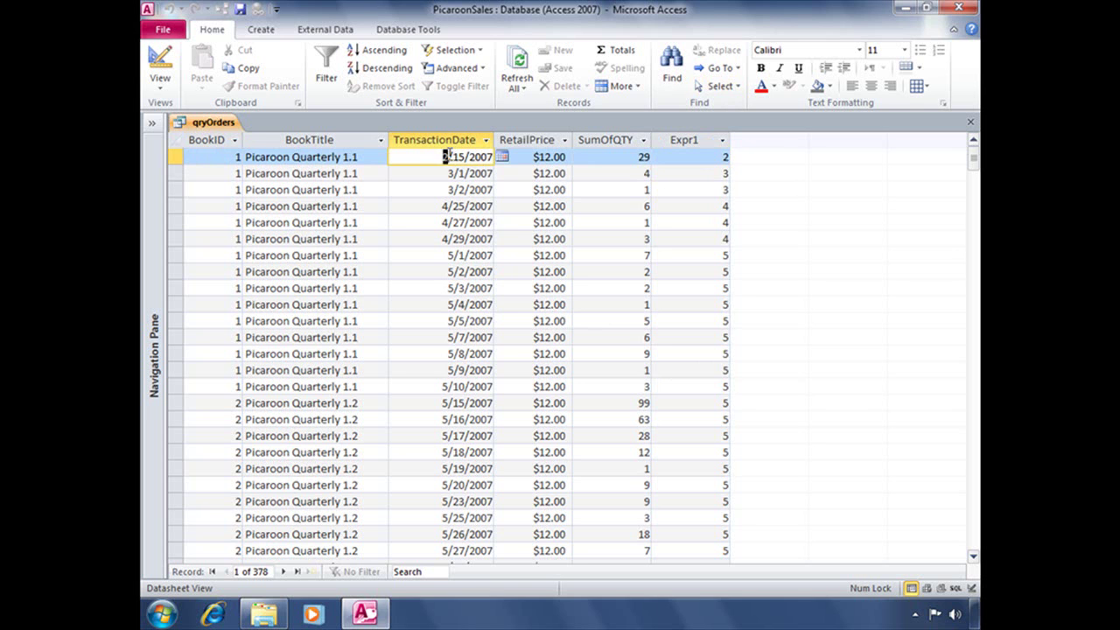
pyautogui.click(451, 189)
pyautogui.click(448, 205)
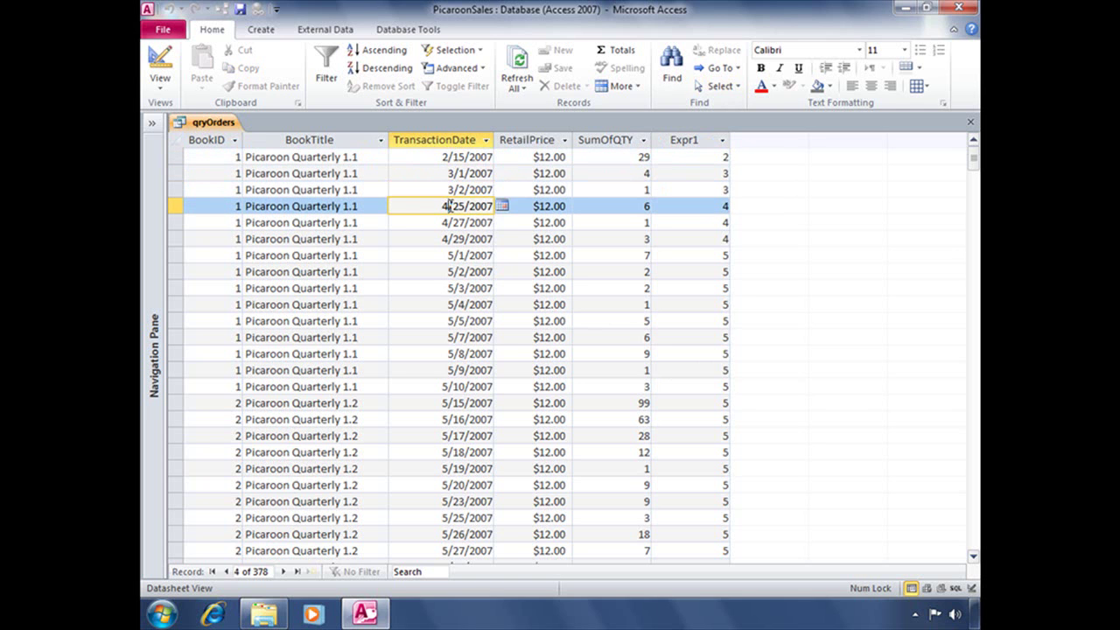
pyautogui.click(724, 206)
pyautogui.click(726, 225)
pyautogui.click(726, 239)
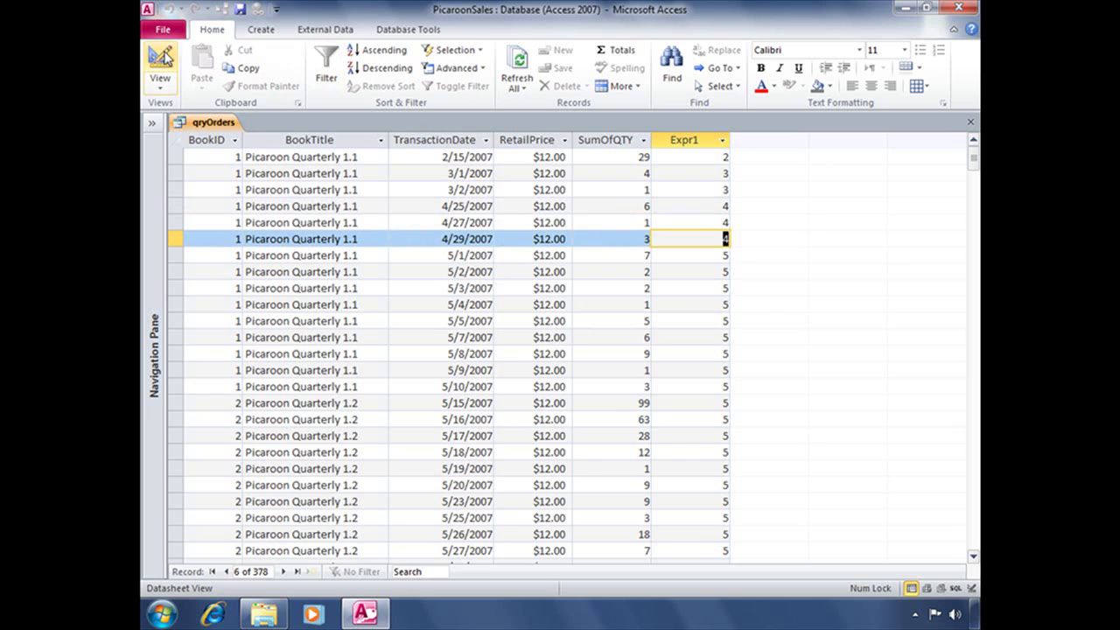
pyautogui.click(164, 57)
# Delete the Expr1 column and rerun qryOrders, checking dates like 3/2/2007 and 4/25/2007.
pyautogui.click(758, 407)
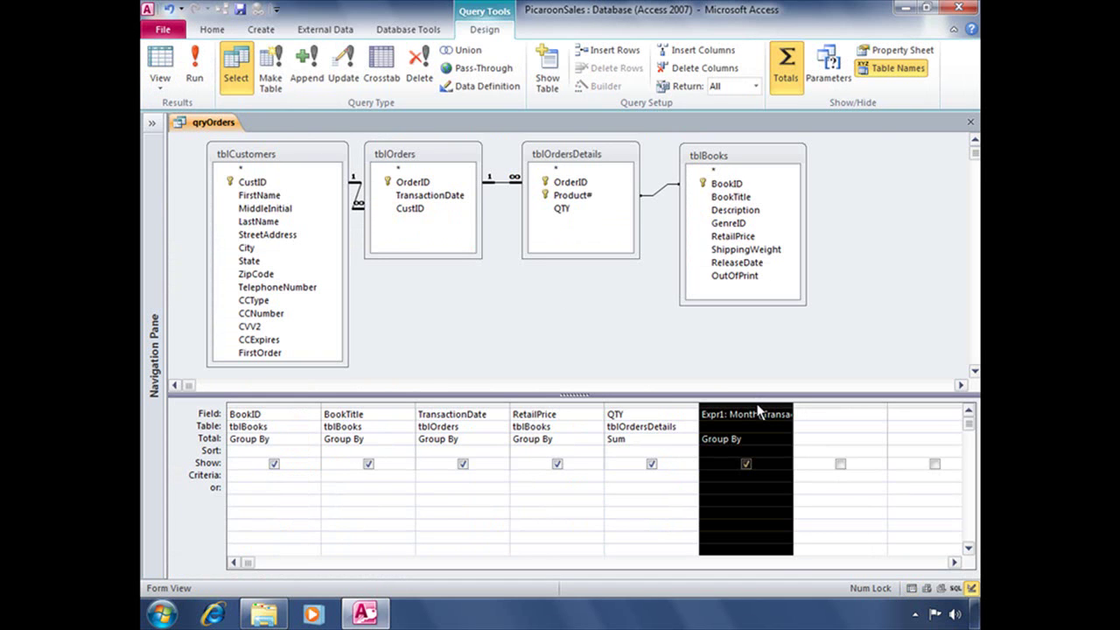
pyautogui.press('Delete')
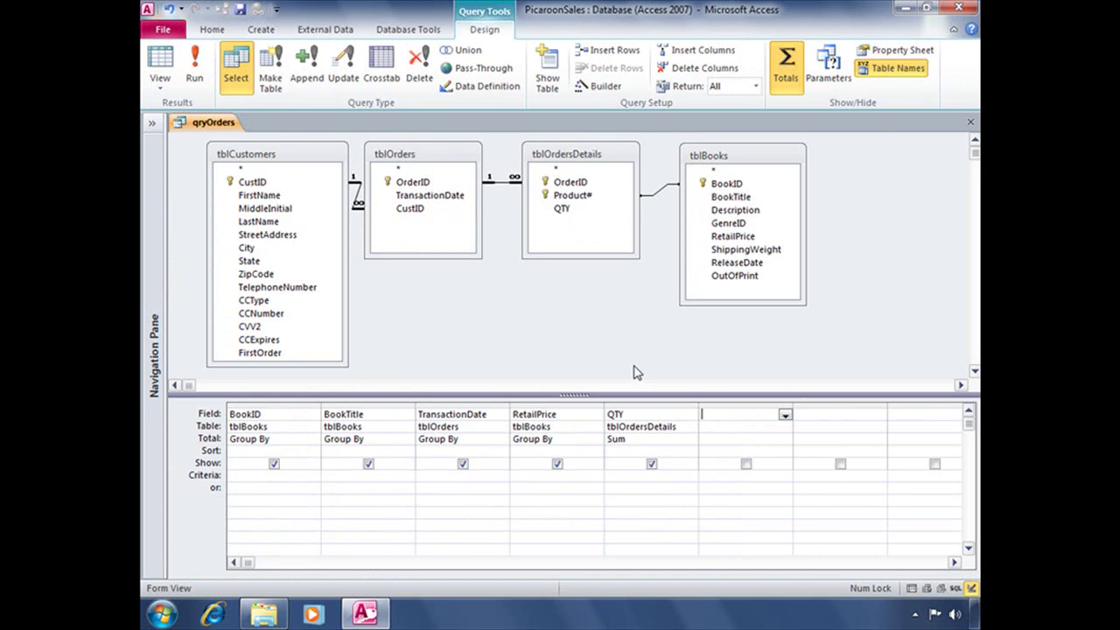
pyautogui.click(194, 70)
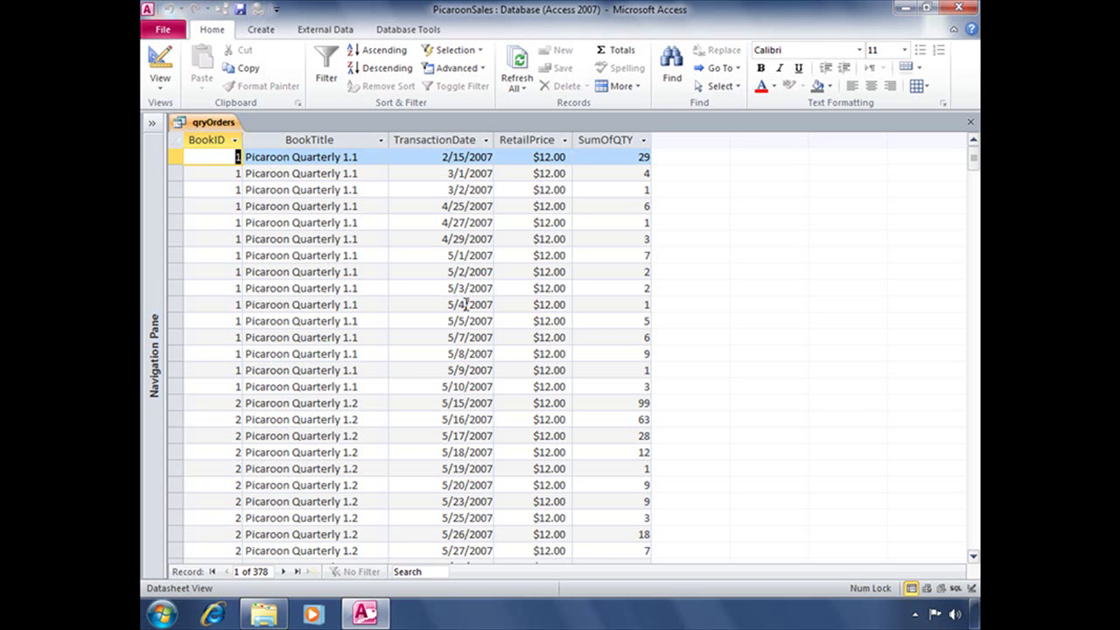
pyautogui.click(480, 189)
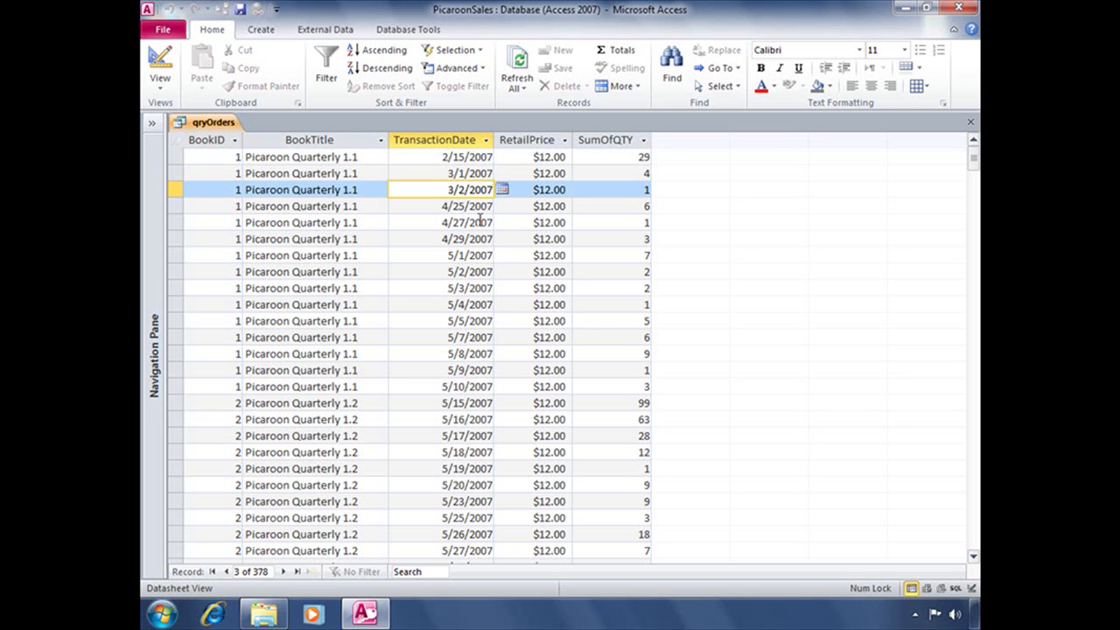
pyautogui.click(481, 206)
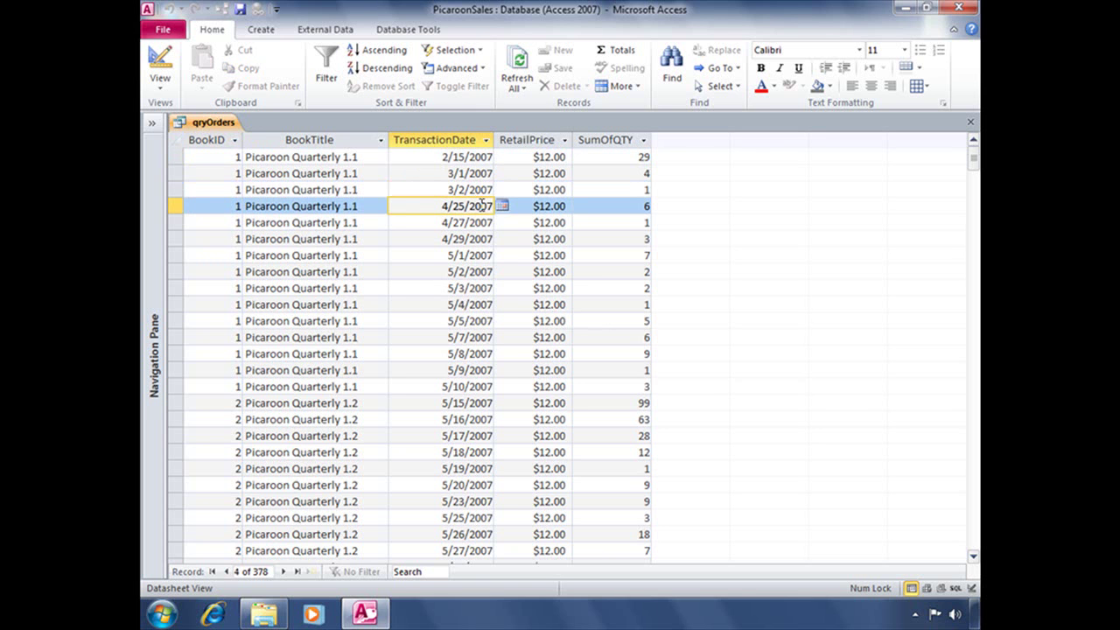
# Return to Design View and widen the TransactionDate column in the design grid.
pyautogui.moveTo(973, 157); pyautogui.dragTo(972, 522)
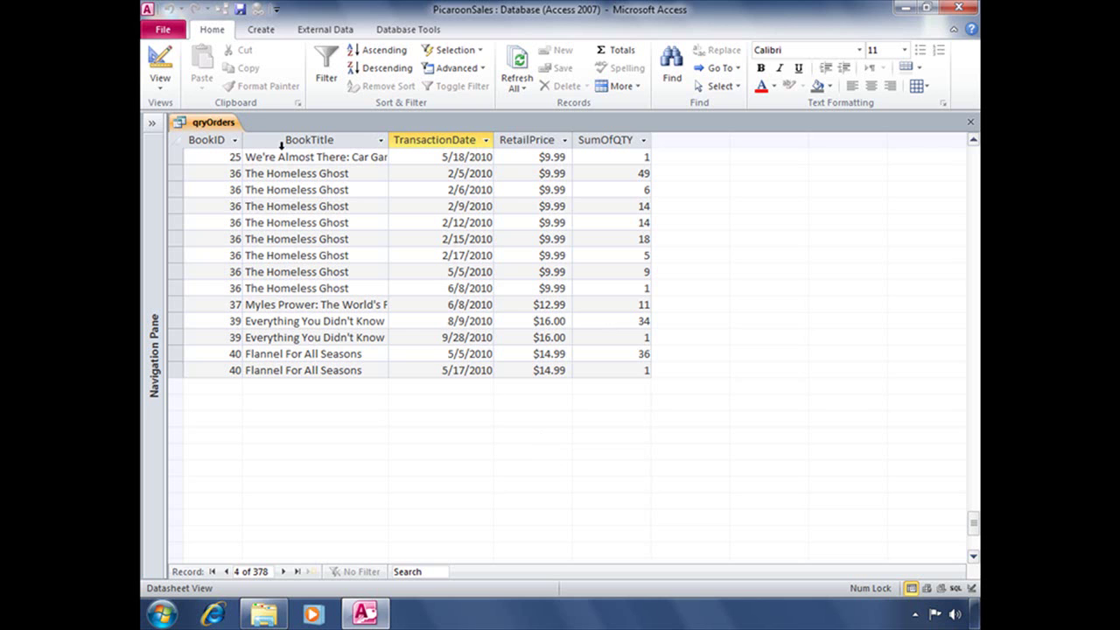
pyautogui.click(160, 58)
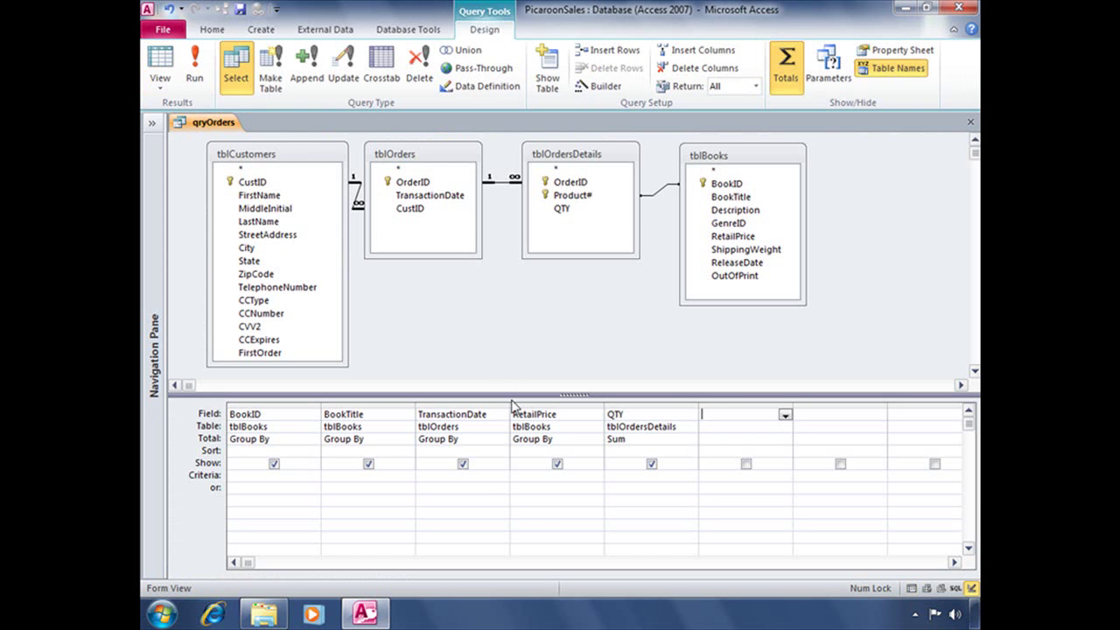
pyautogui.moveTo(509, 404); pyautogui.dragTo(761, 397)
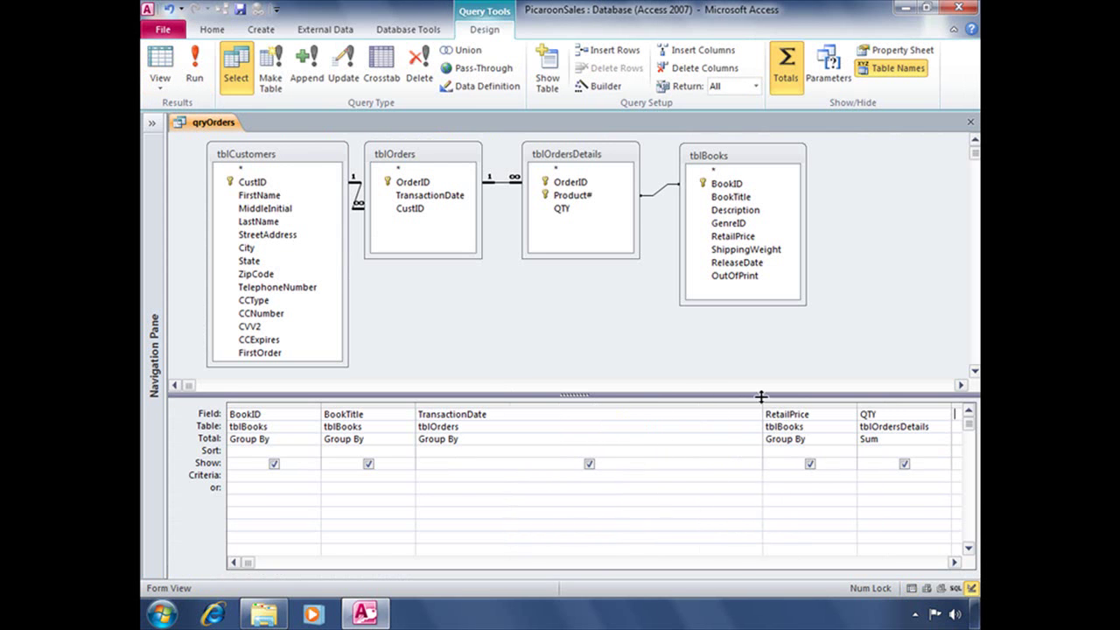
pyautogui.click(461, 476)
# Enter Month([TransactionDate])=3 as the TransactionDate criterion to limit results to March.
pyautogui.click(461, 478)
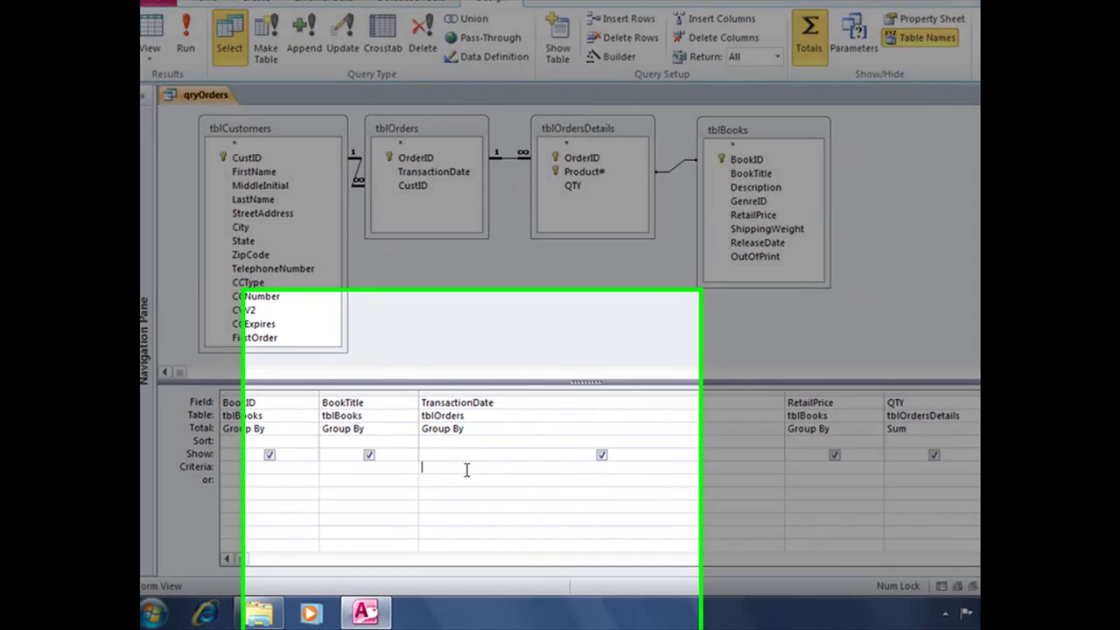
pyautogui.write('Month')
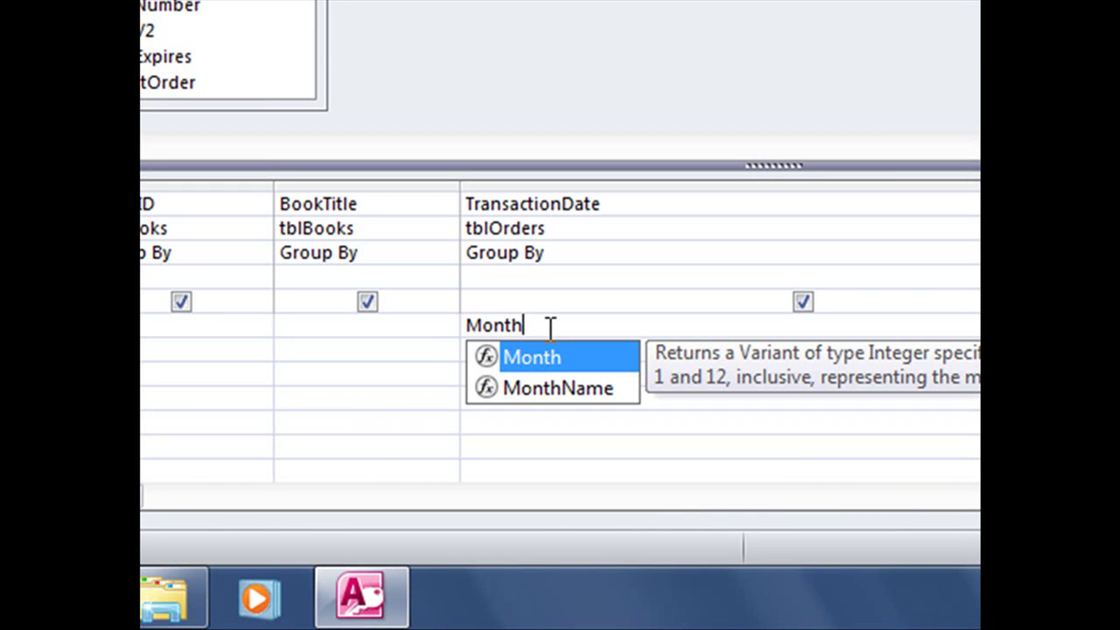
pyautogui.write('(')
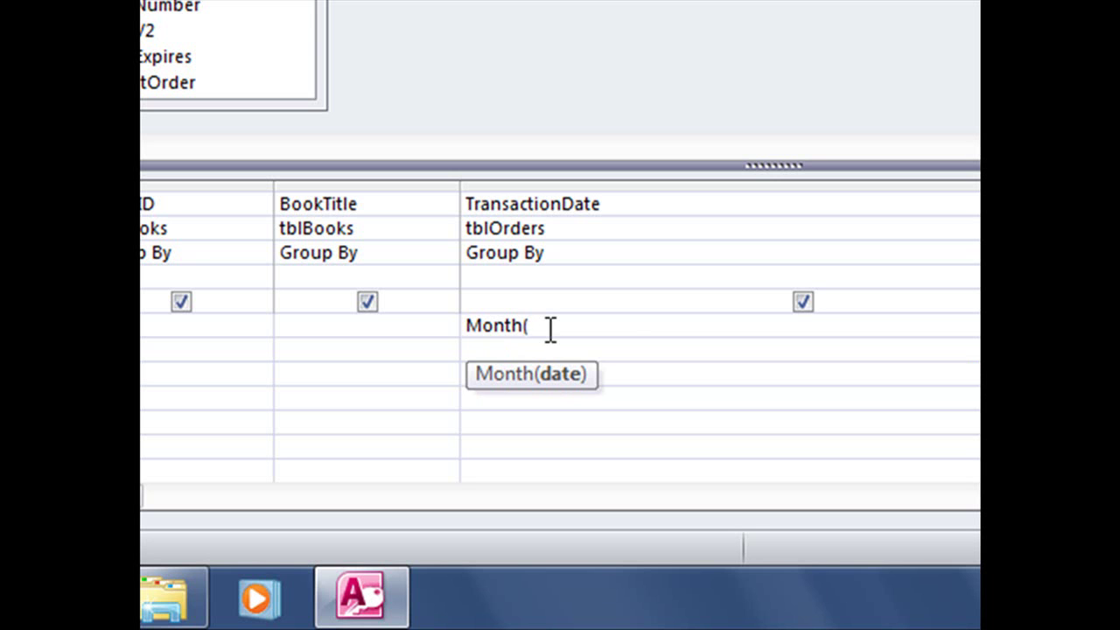
pyautogui.write('[Tr')
pyautogui.press('Tab')
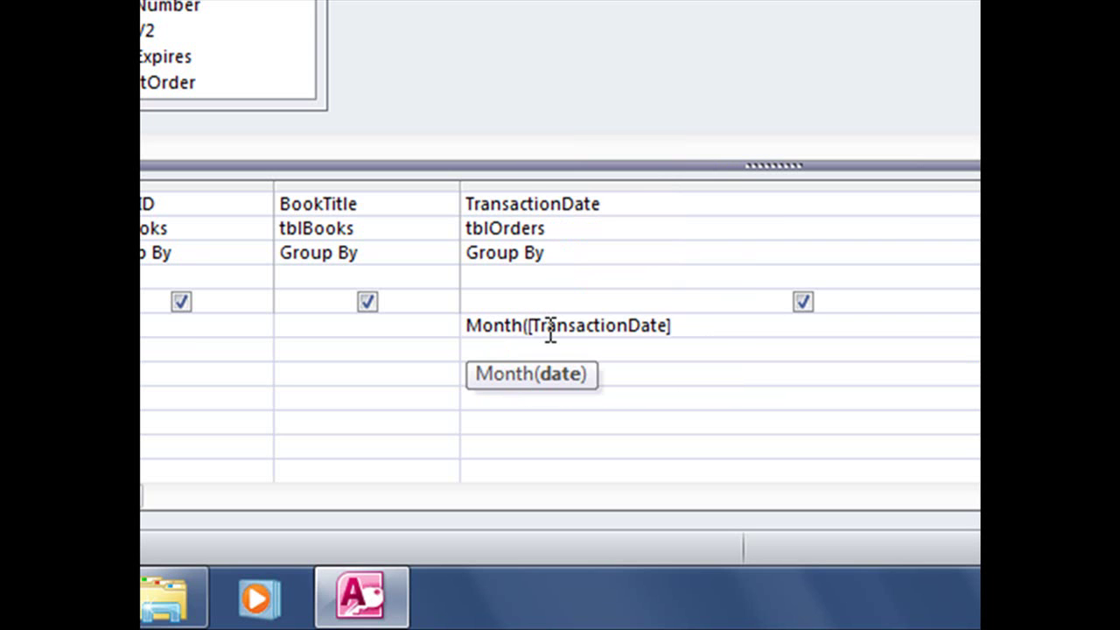
pyautogui.write(')')
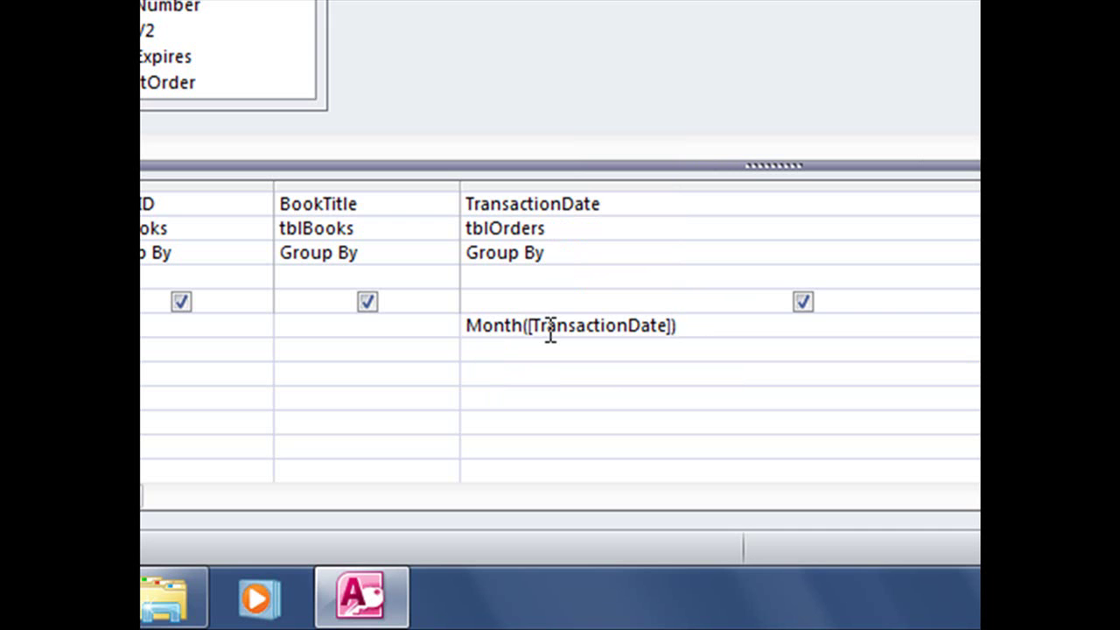
pyautogui.write('=')
pyautogui.write('3')
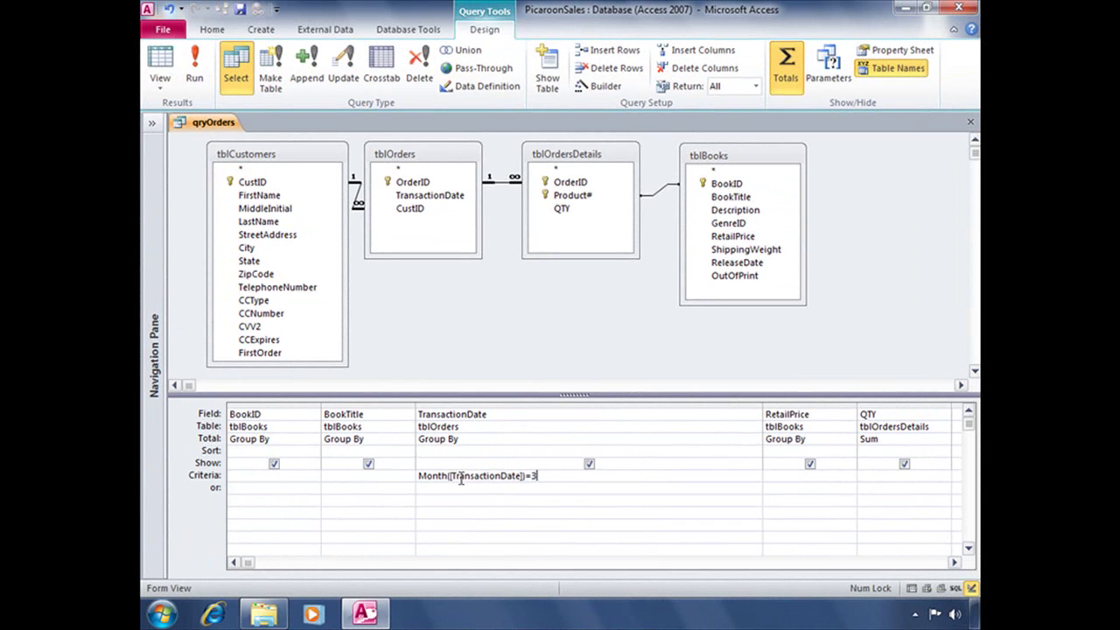
pyautogui.click(194, 74)
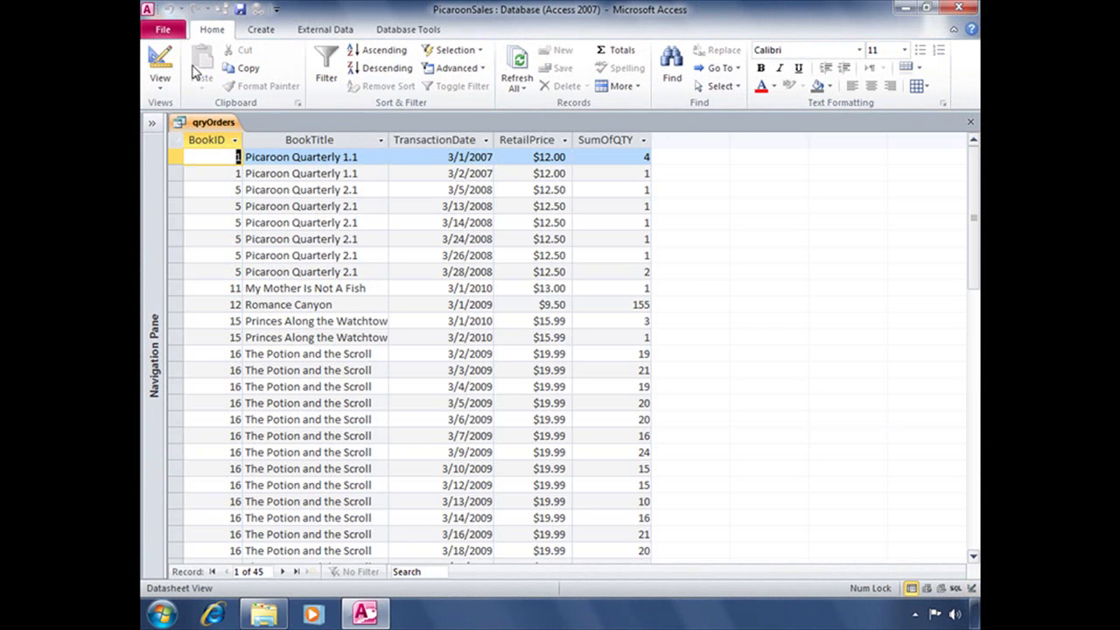
pyautogui.click(438, 155)
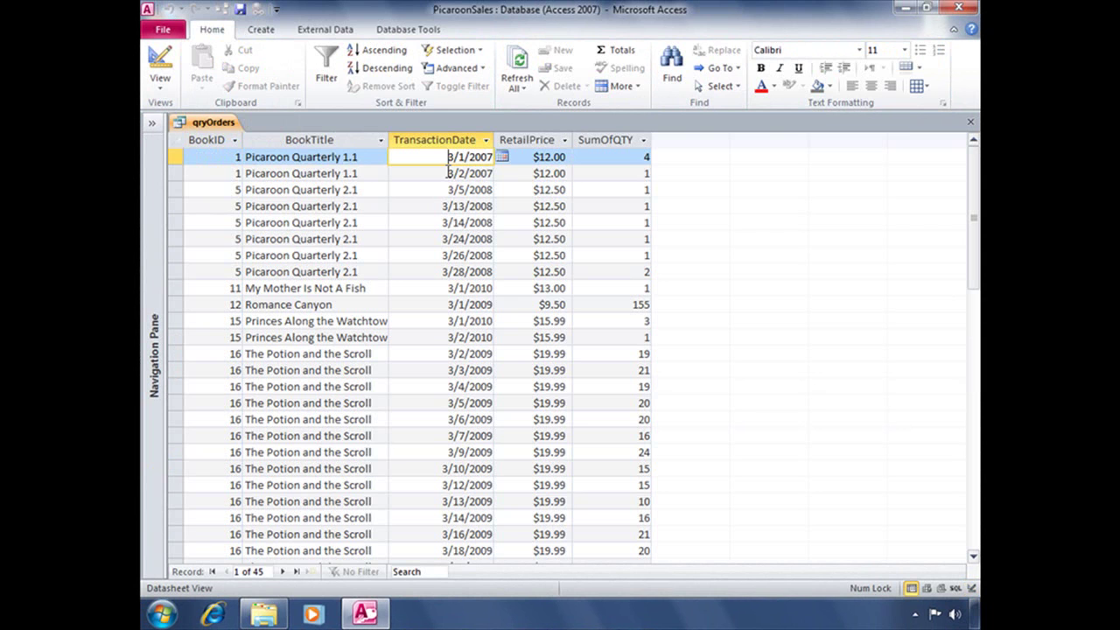
pyautogui.click(447, 173)
pyautogui.click(447, 189)
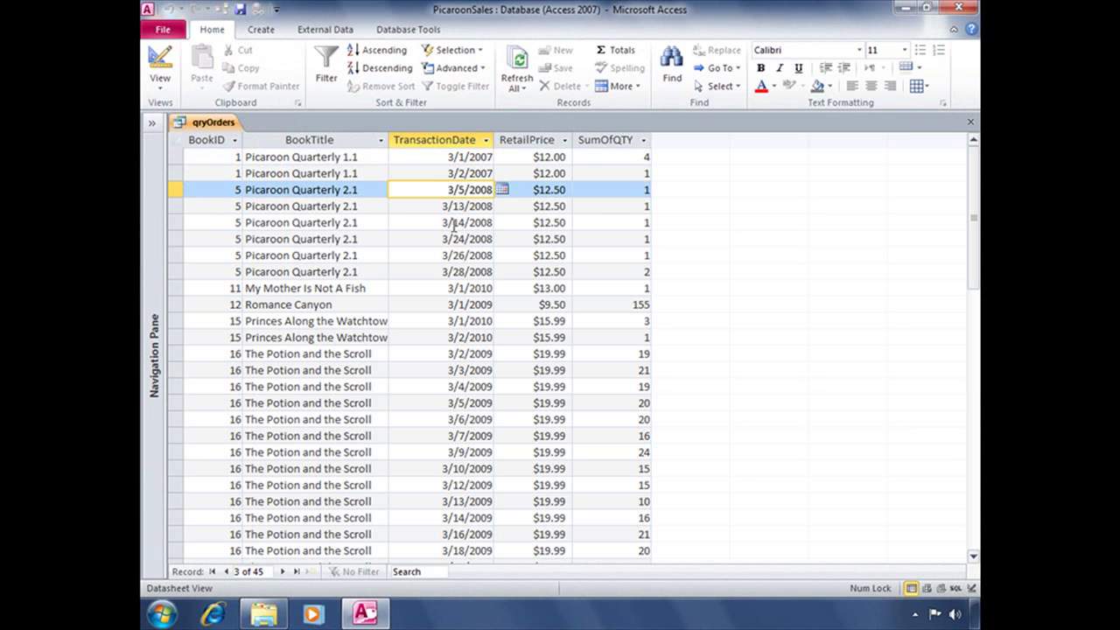
pyautogui.click(482, 174)
pyautogui.click(481, 204)
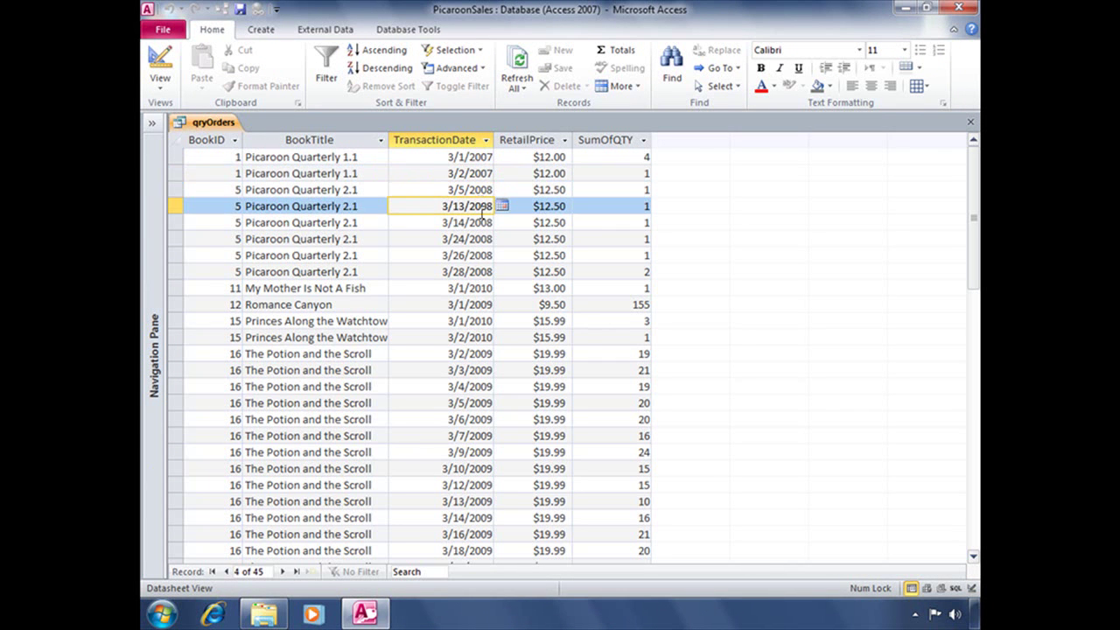
pyautogui.click(483, 301)
pyautogui.click(483, 289)
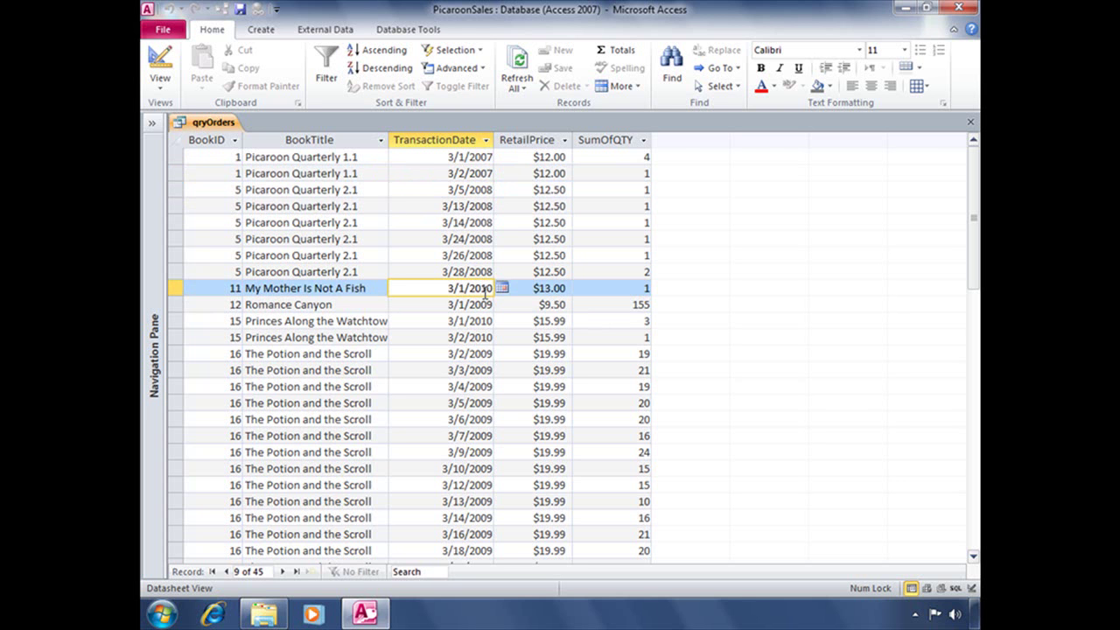
pyautogui.click(160, 66)
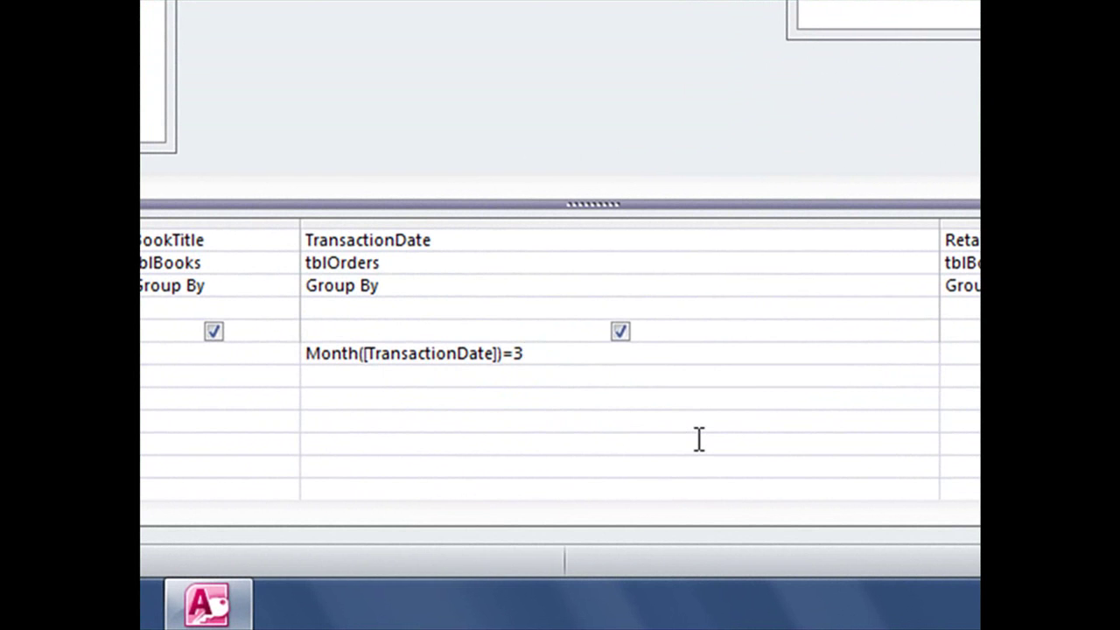
# Append And Year([TransactionDate])=2010 to the TransactionDate criterion and commit it.
pyautogui.write('and')
pyautogui.write('Year')
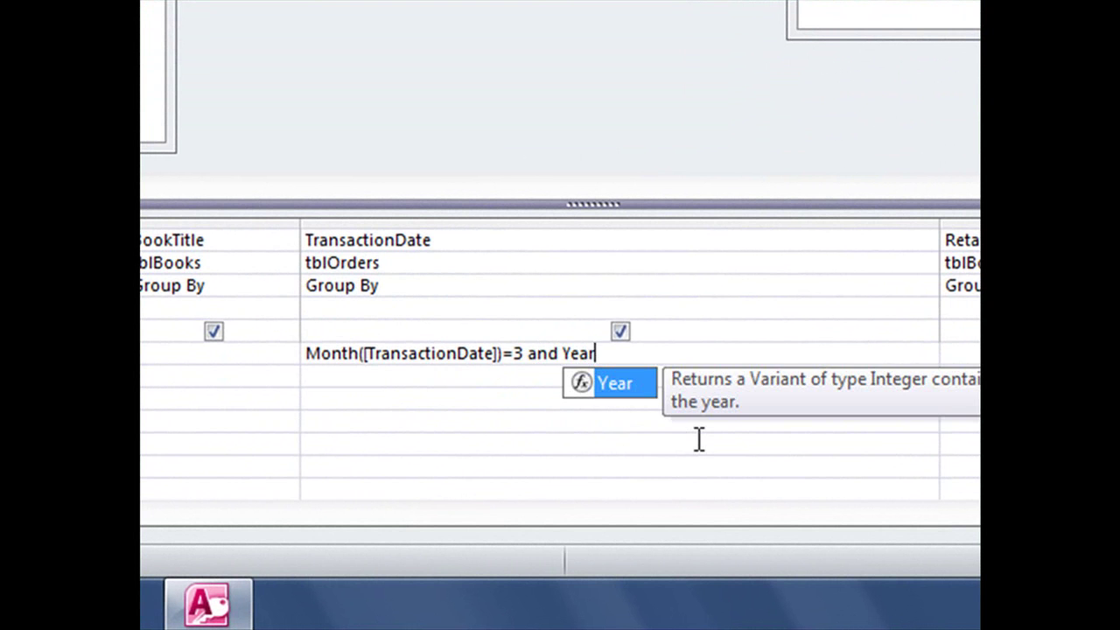
pyautogui.write('(')
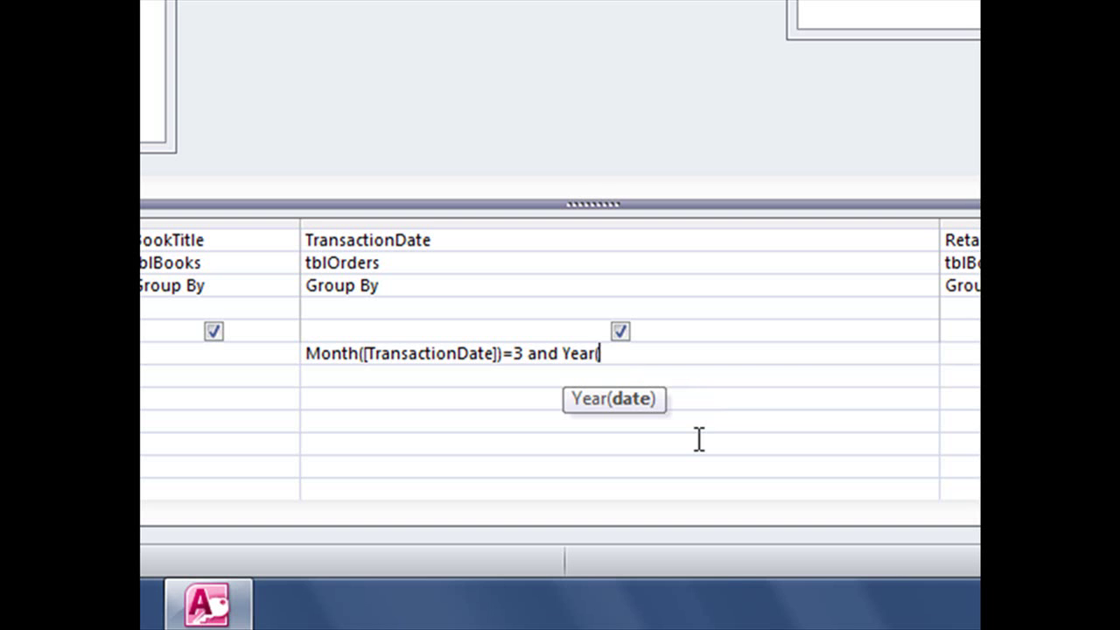
pyautogui.write('[Tra')
pyautogui.press('Tab')
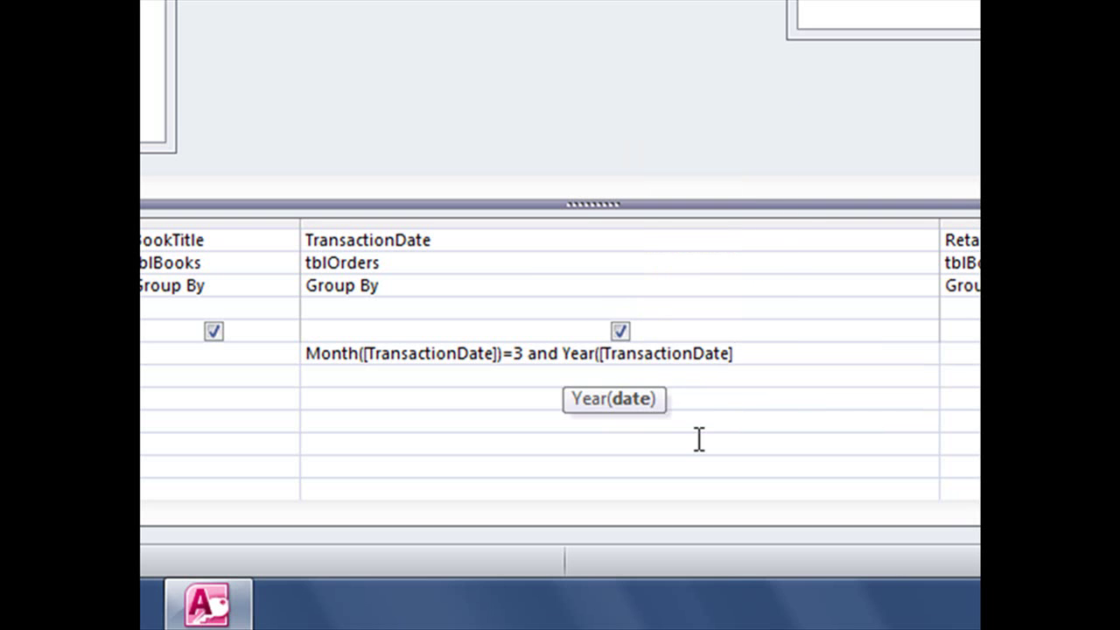
pyautogui.write(')=')
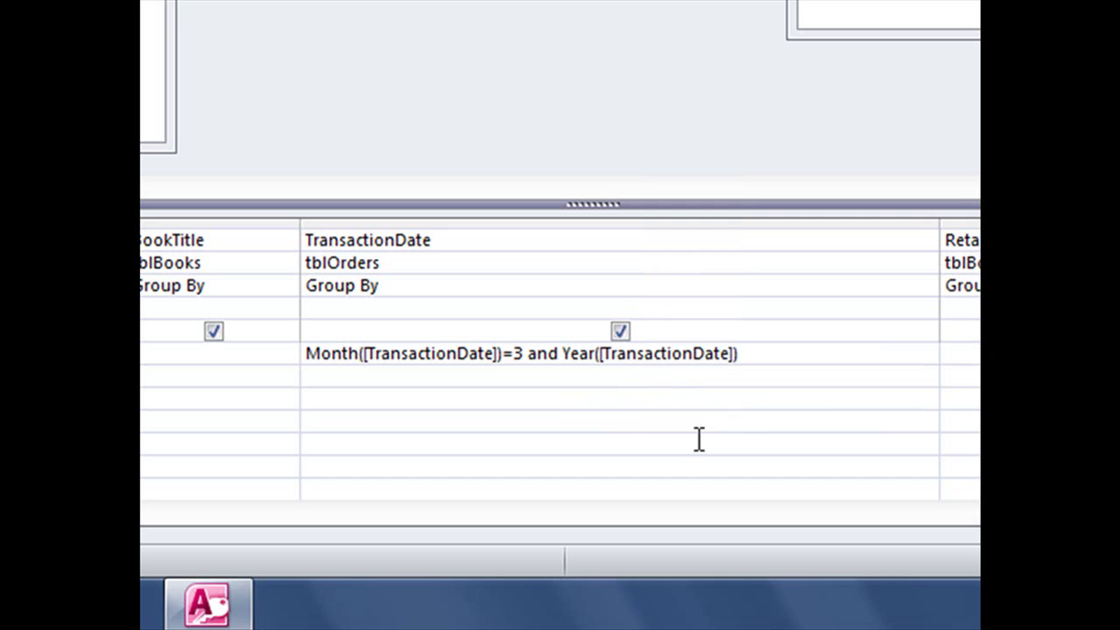
pyautogui.write('2010')
pyautogui.click(666, 399)
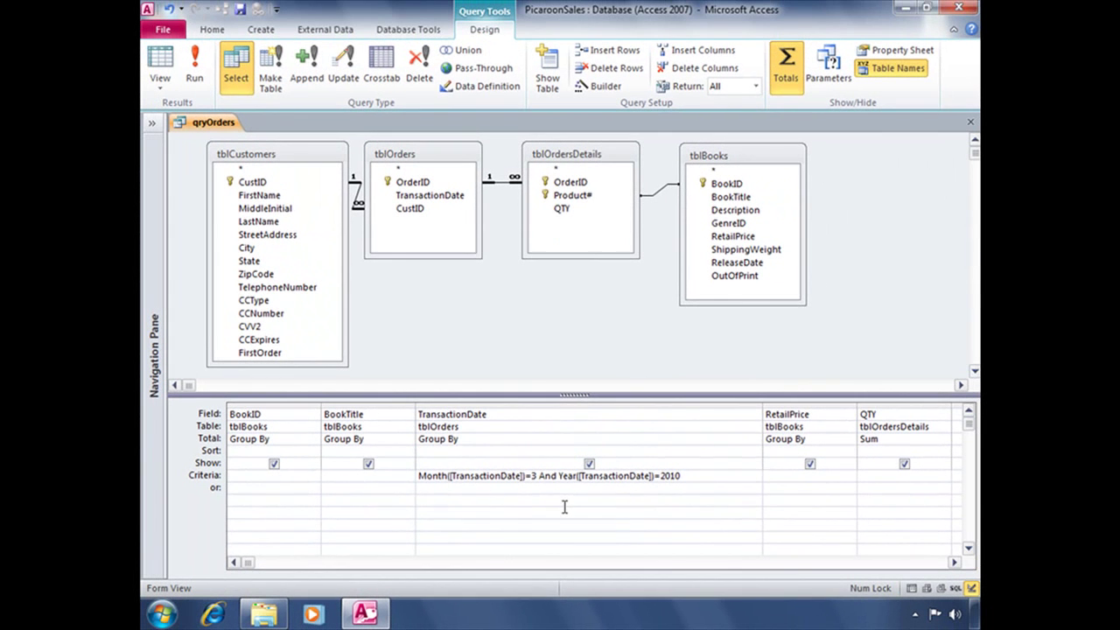
pyautogui.click(196, 75)
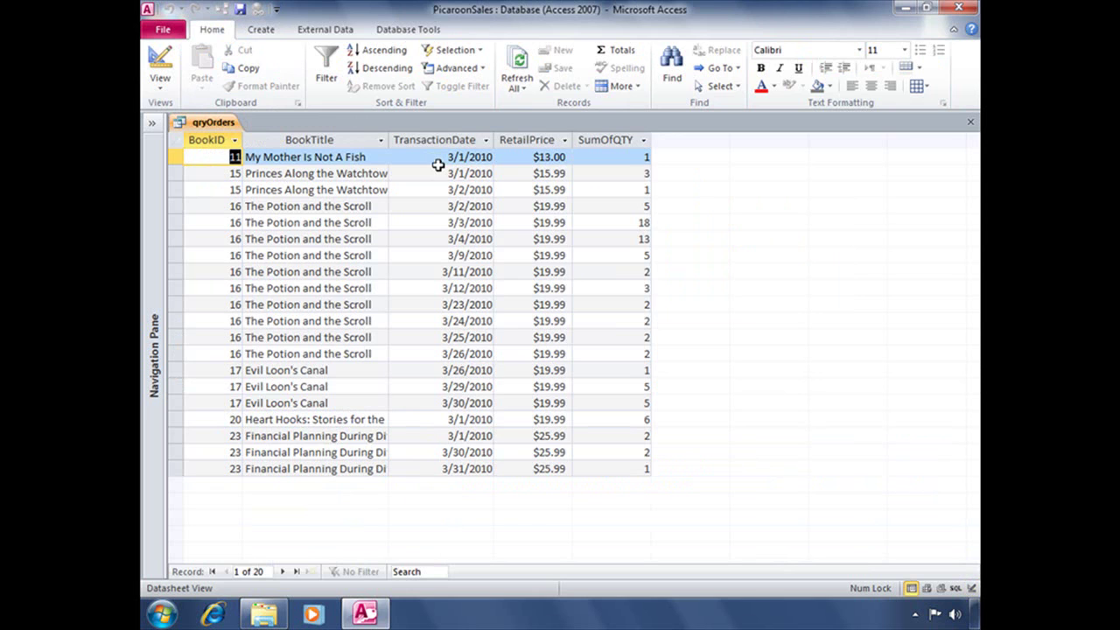
pyautogui.click(159, 66)
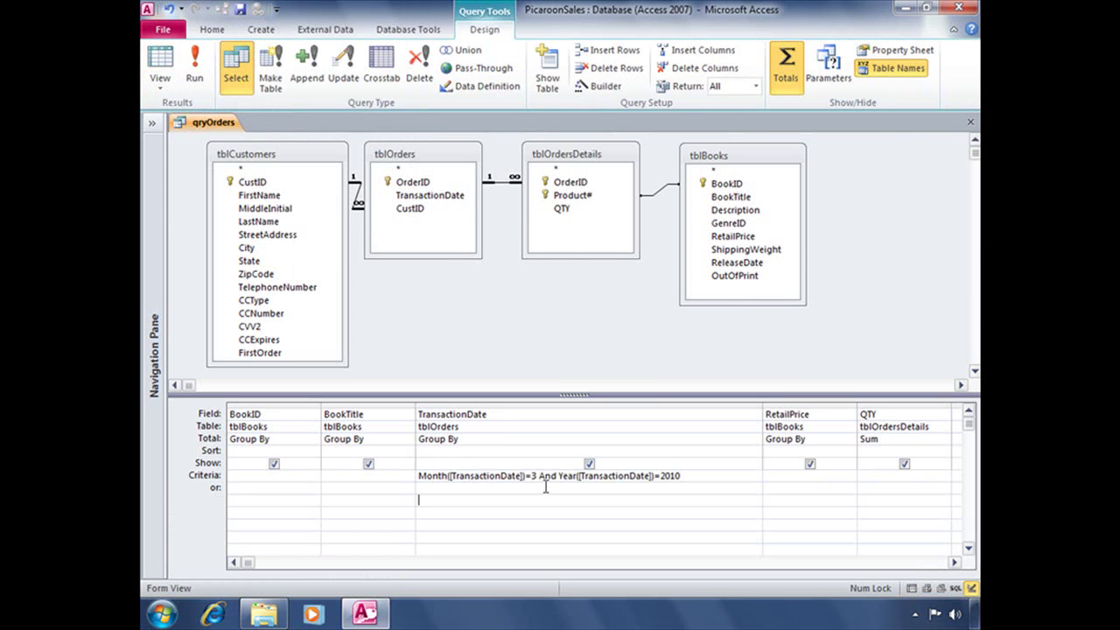